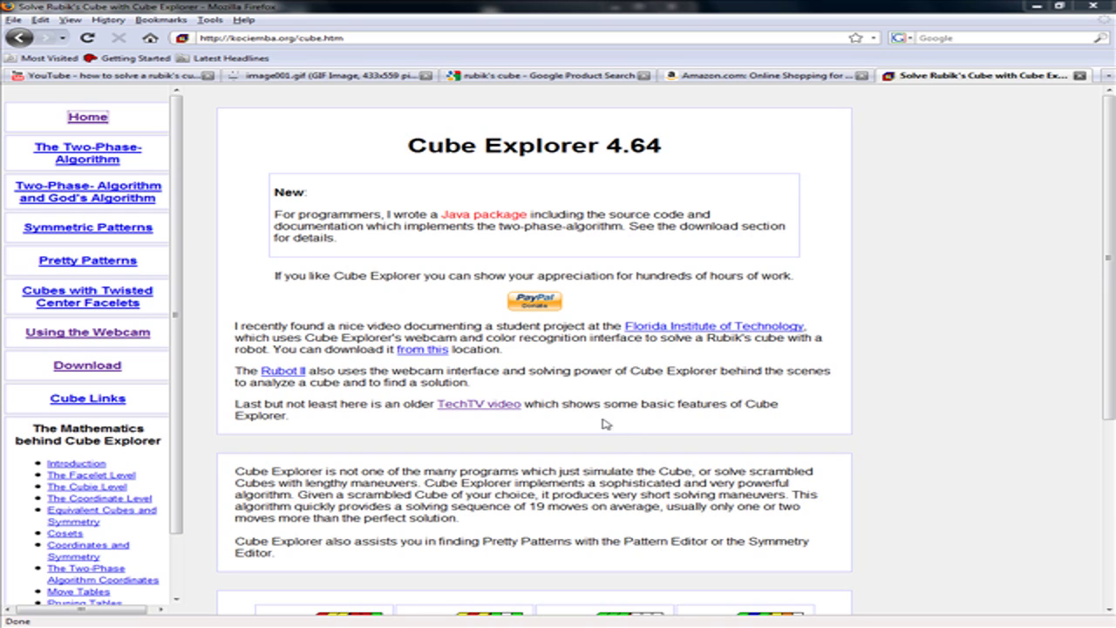
Go to the Download section offering Cube Explorer 4.64 as a 914 kb download.
{"action": "left_click_drag", "start_coordinate": [405, 149], "coordinate": [727, 148]}
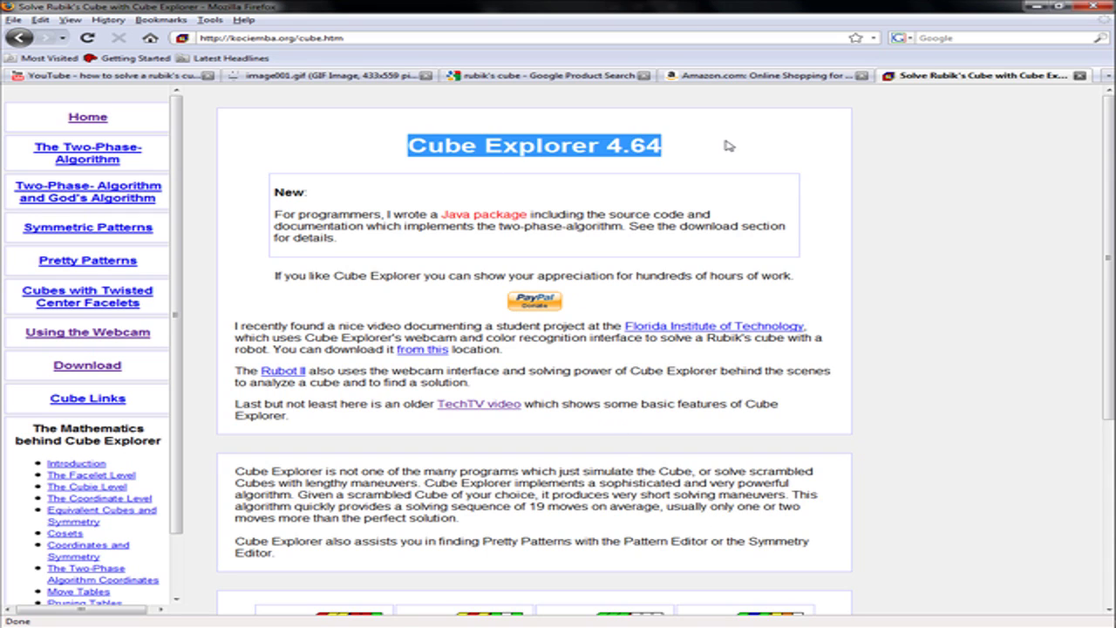
{"action": "left_click", "coordinate": [717, 153]}
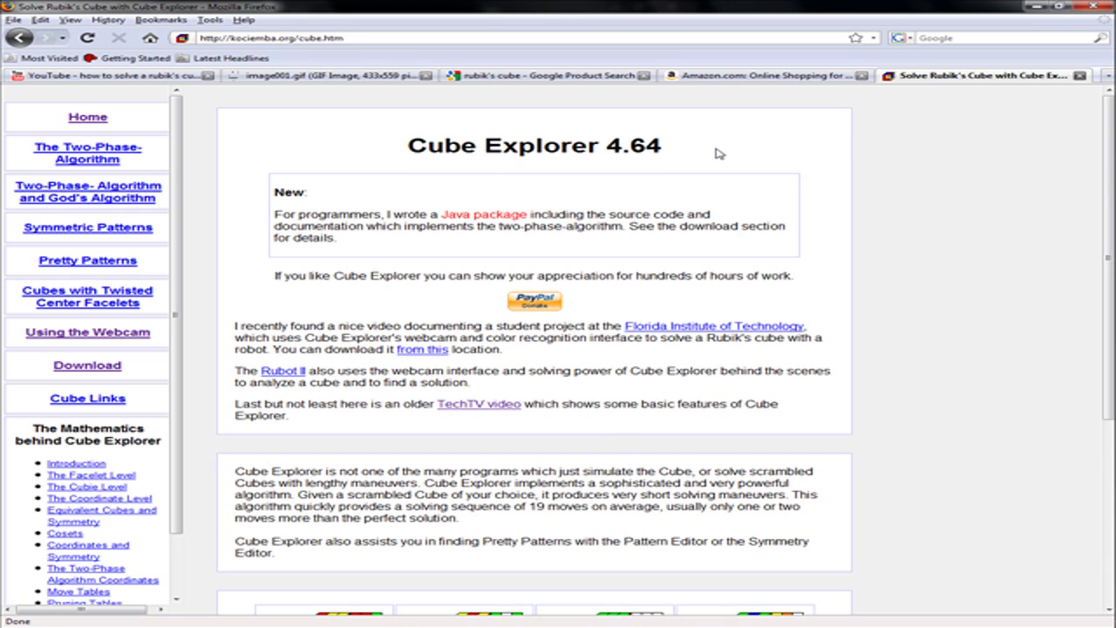
{"action": "left_click", "coordinate": [80, 366]}
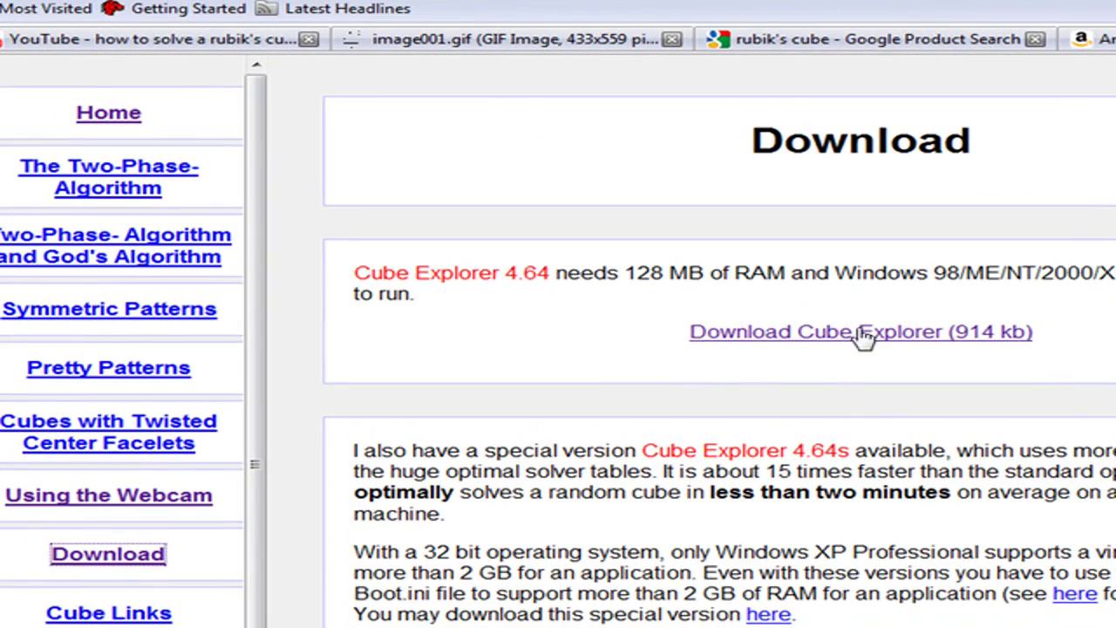
{"action": "left_click_drag", "start_coordinate": [654, 349], "coordinate": [1070, 348]}
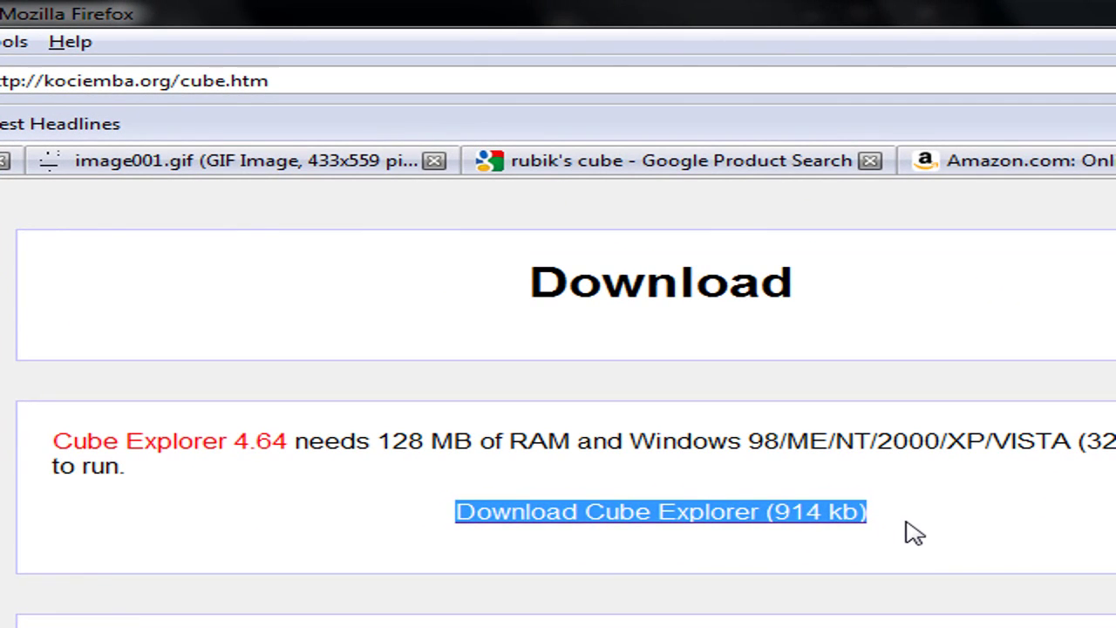
{"action": "left_click", "coordinate": [913, 532]}
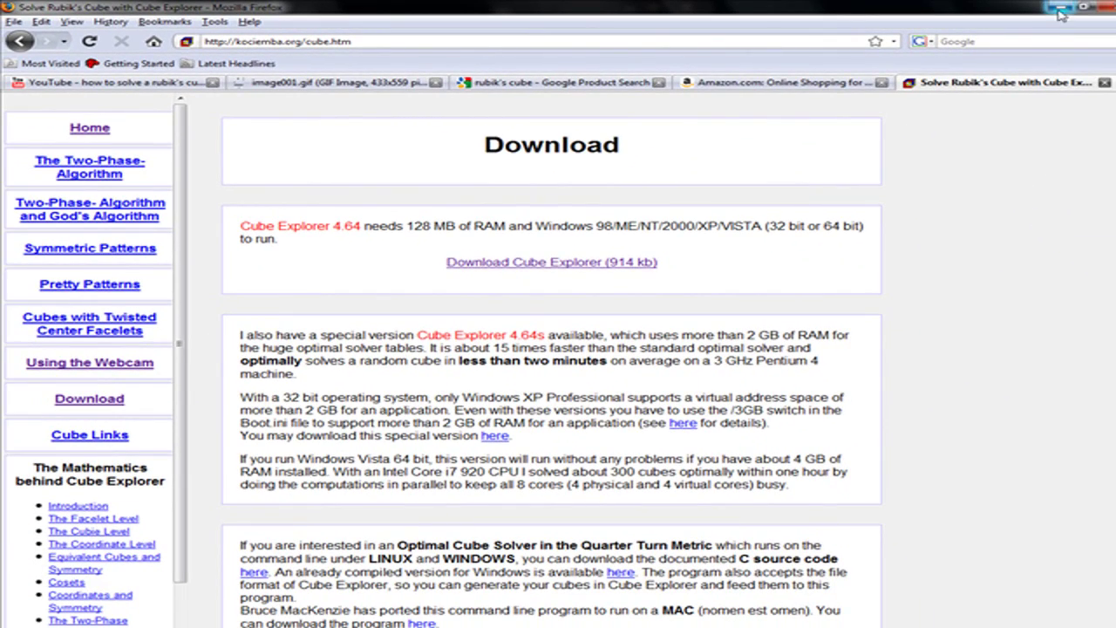
Minimize Firefox and run cube464 from the extracted Cube Explorer folder.
{"action": "left_click", "coordinate": [1060, 9]}
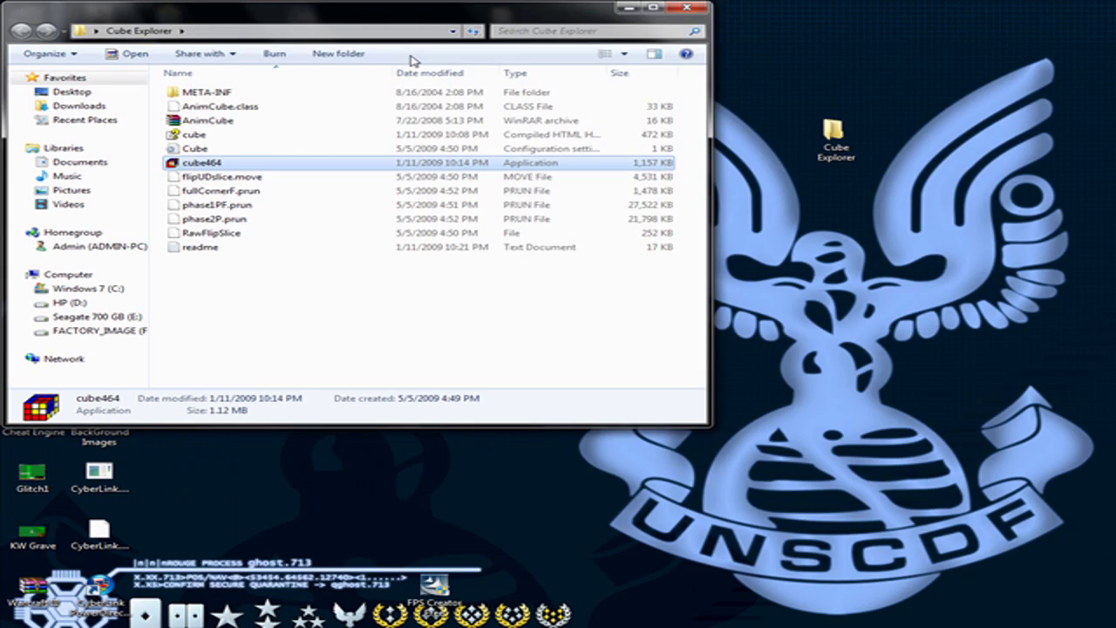
{"action": "left_click", "coordinate": [319, 294]}
{"action": "left_click_drag", "start_coordinate": [366, 20], "coordinate": [419, 23]}
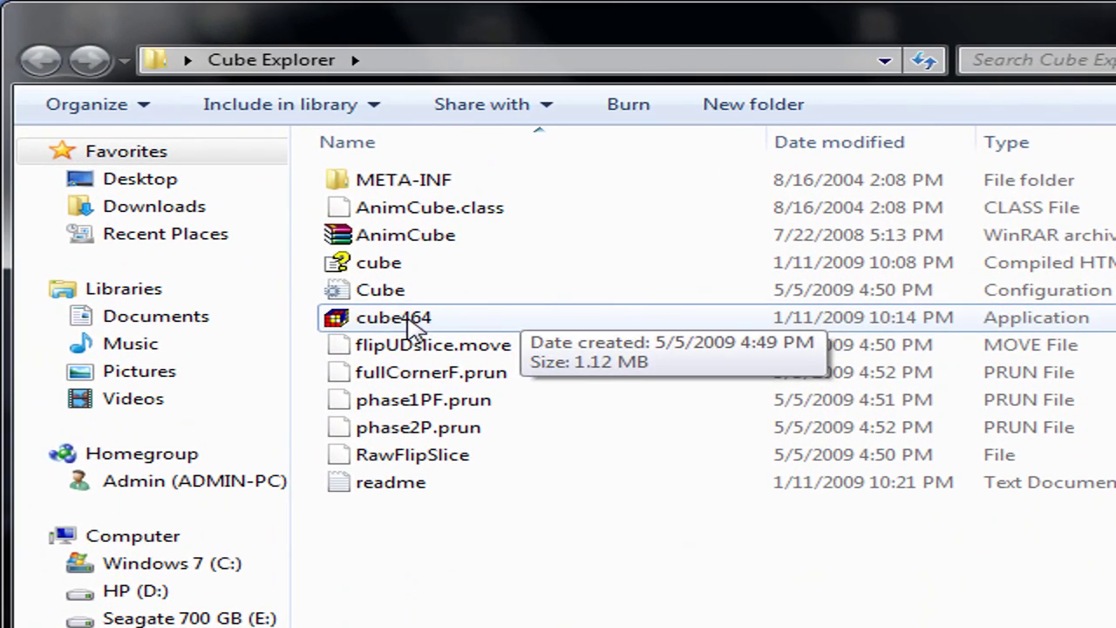
{"action": "left_click", "coordinate": [266, 169]}
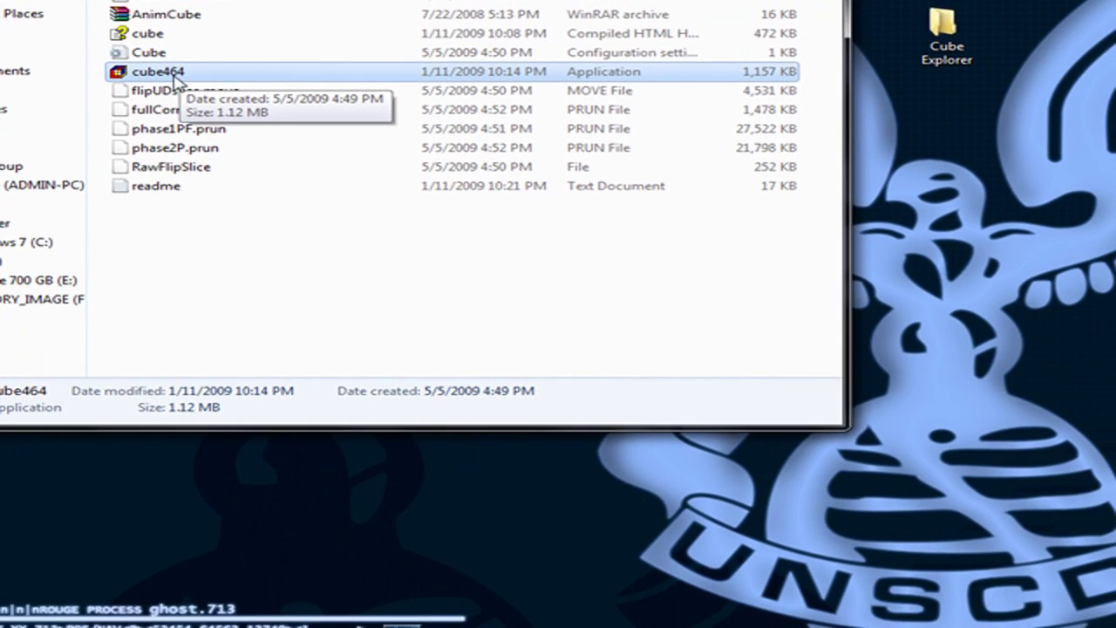
{"action": "double_click", "coordinate": [174, 79]}
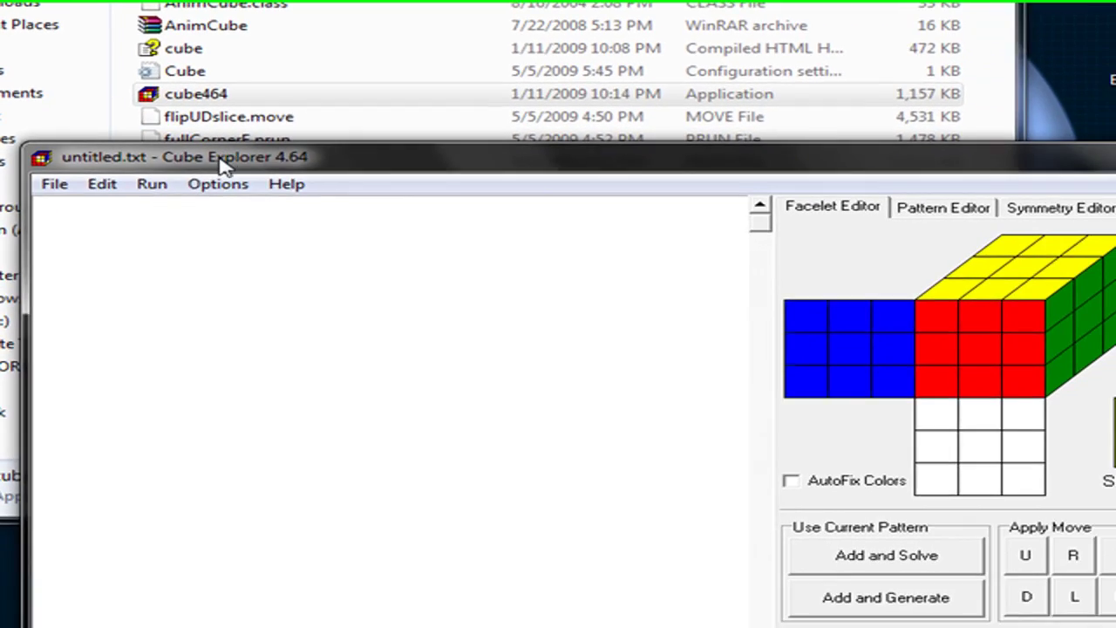
Move the Cube Explorer window into place and show its Web Cam page.
{"action": "left_click_drag", "start_coordinate": [231, 195], "coordinate": [235, 67]}
{"action": "left_click_drag", "start_coordinate": [179, 39], "coordinate": [172, 33]}
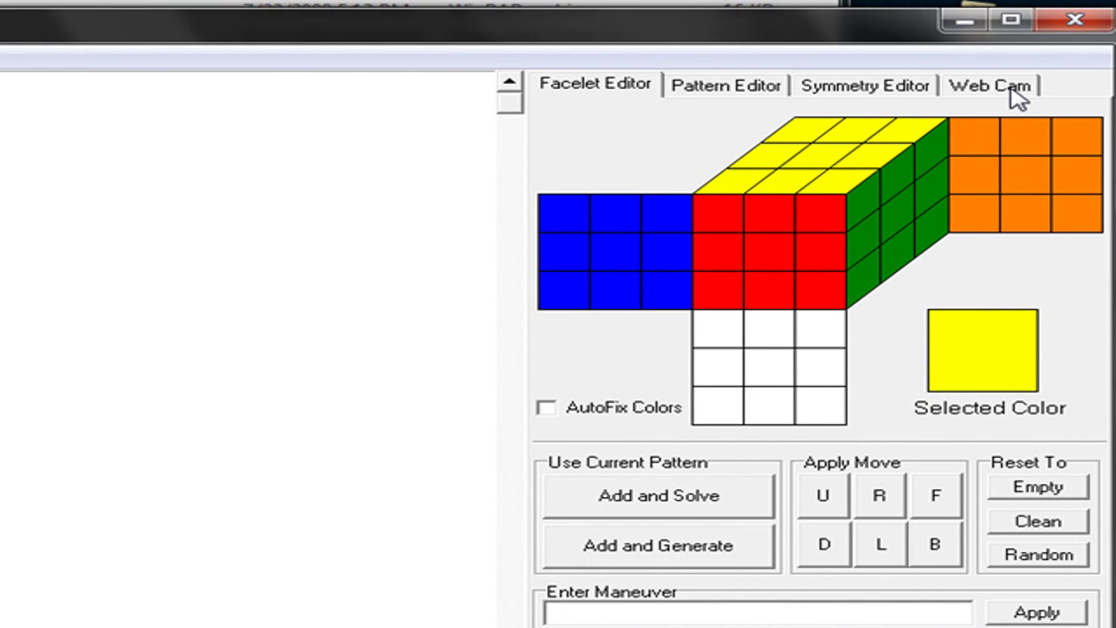
{"action": "left_click", "coordinate": [1018, 98]}
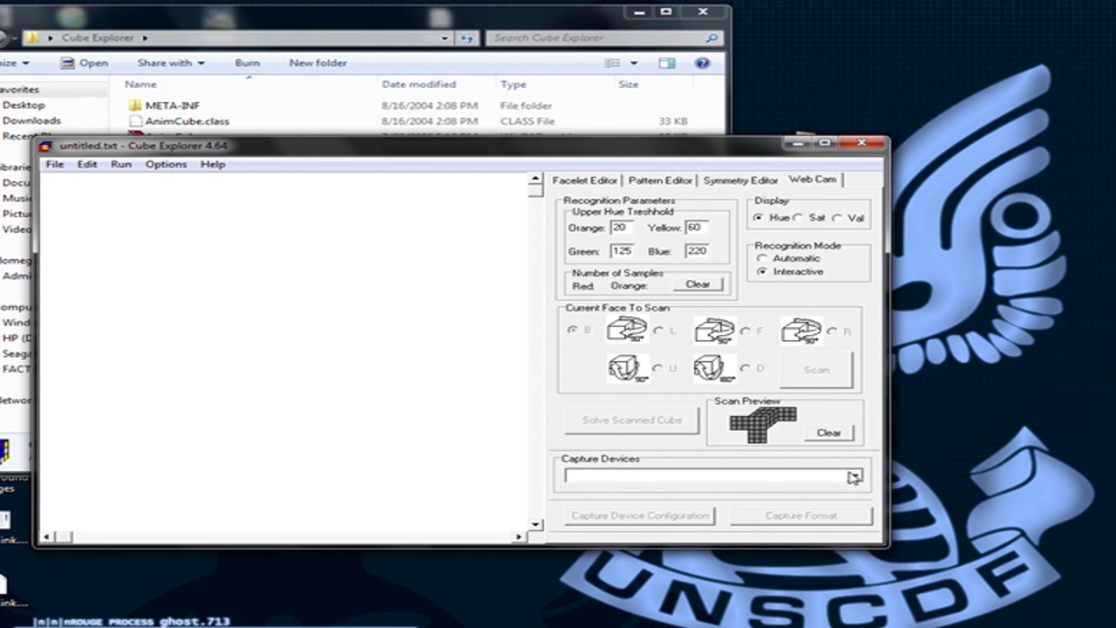
Select Logitech QuickCam Pro 5000 as the capture device and move its preview aside.
{"action": "left_click", "coordinate": [855, 477]}
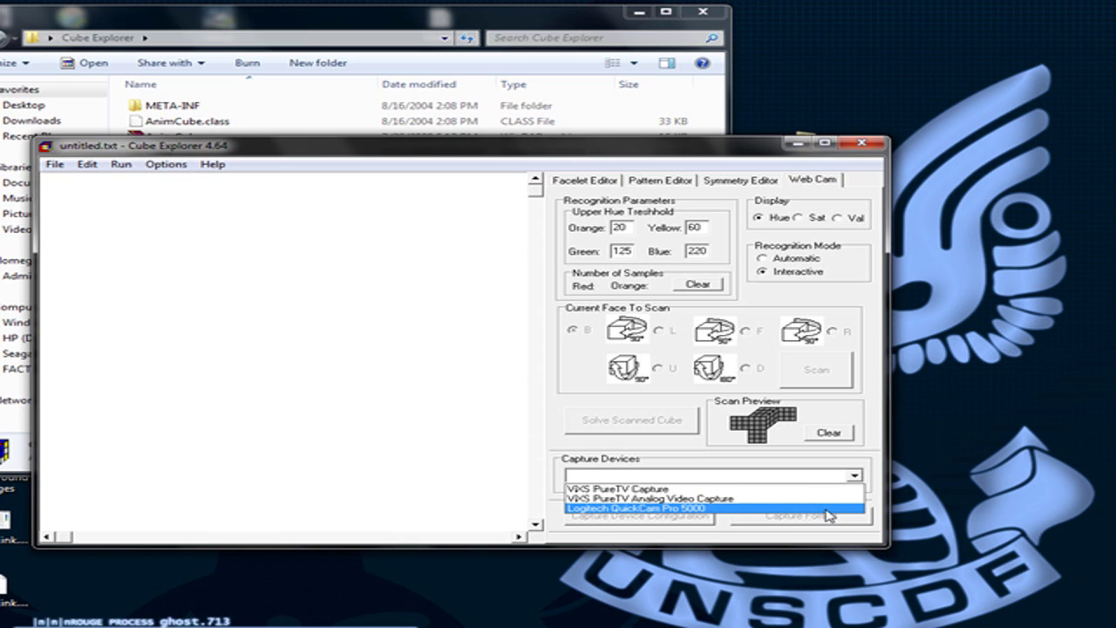
{"action": "left_click", "coordinate": [826, 509]}
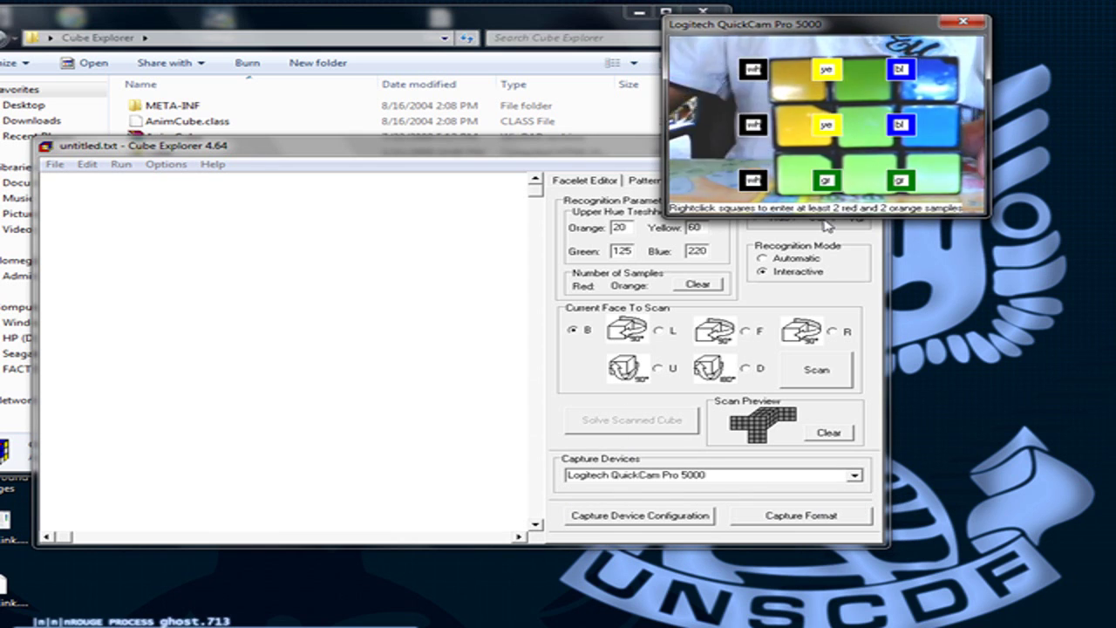
{"action": "left_click_drag", "start_coordinate": [825, 25], "coordinate": [475, 159]}
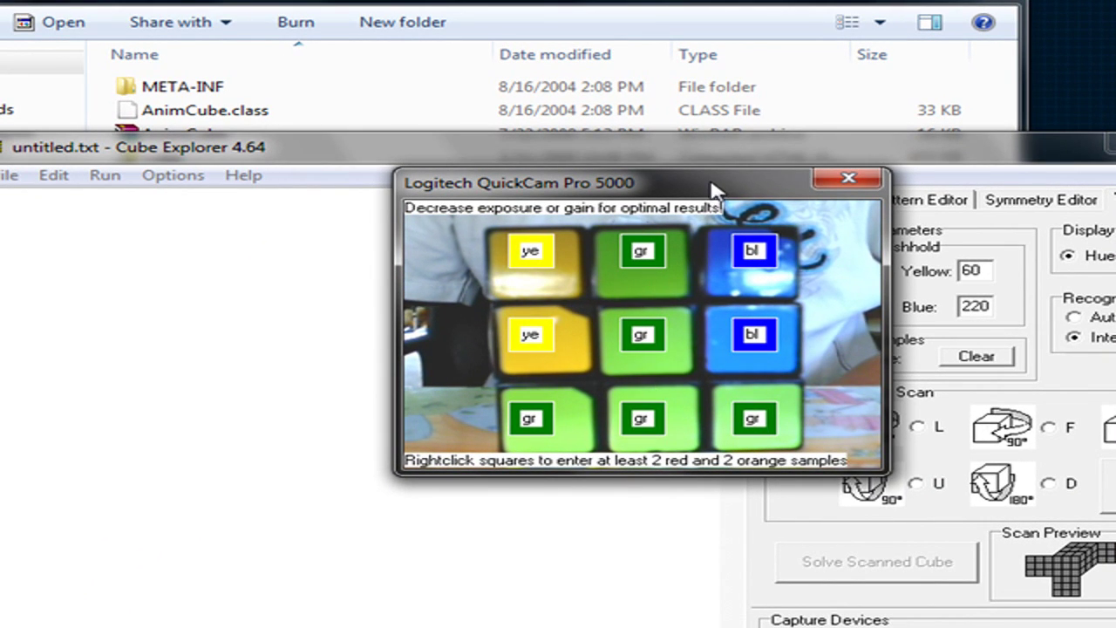
Mark the top-right, middle-right and centre squares as orange samples.
{"action": "left_click_drag", "start_coordinate": [711, 190], "coordinate": [576, 199]}
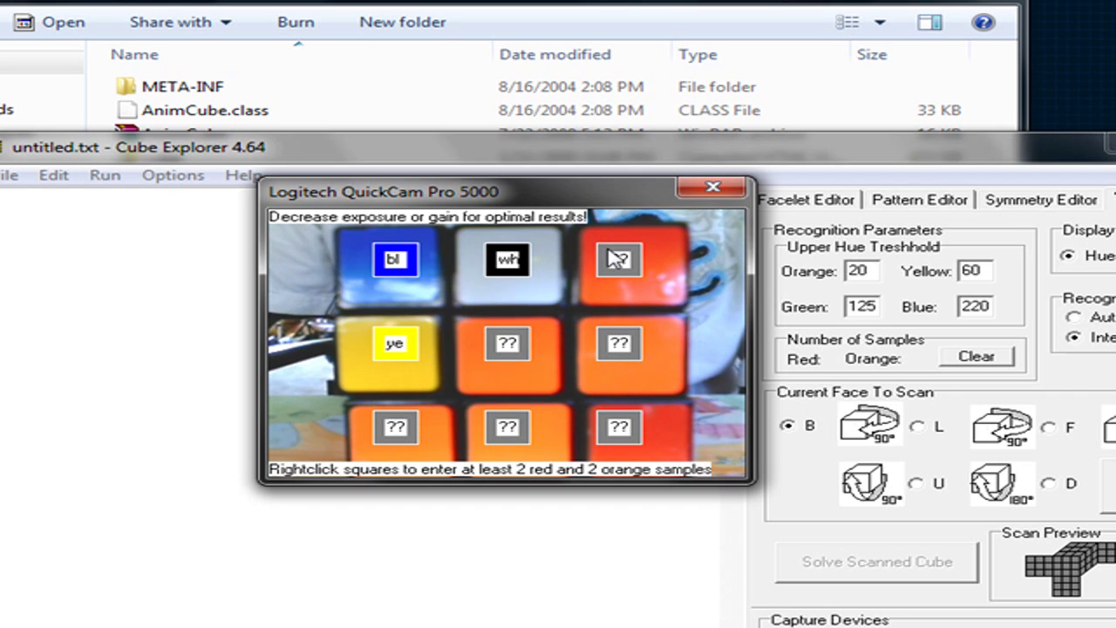
{"action": "right_click", "coordinate": [616, 264]}
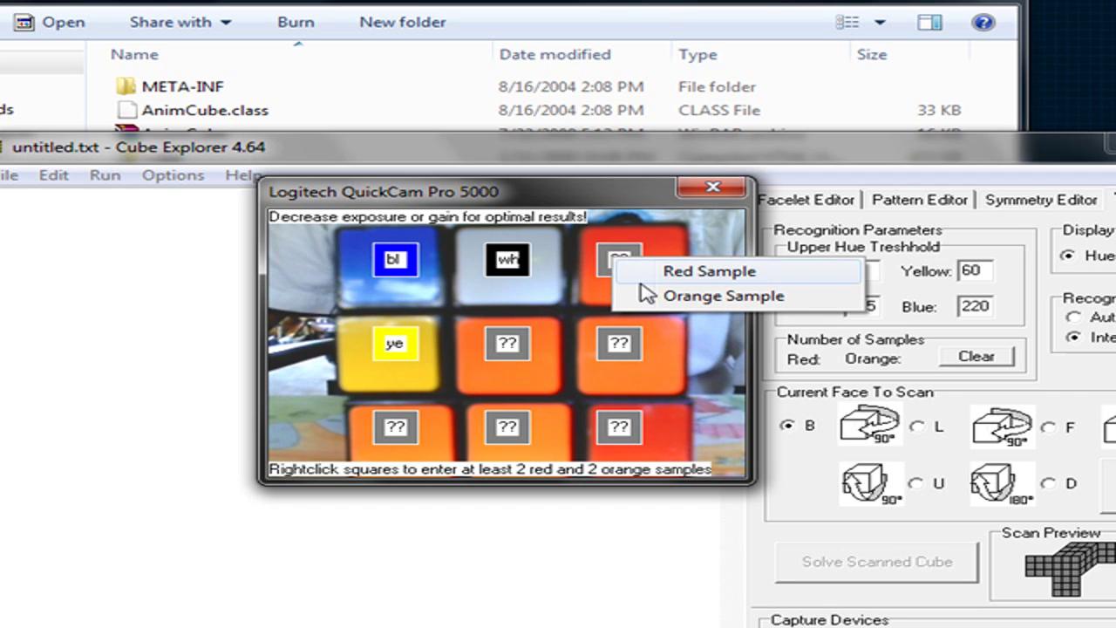
{"action": "left_click", "coordinate": [643, 297]}
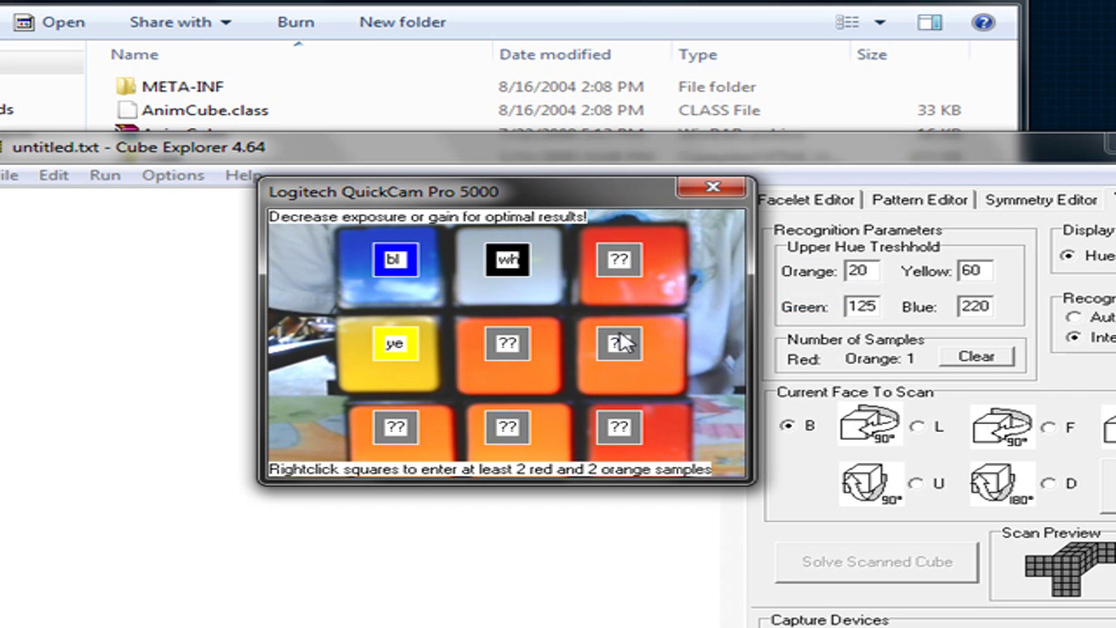
{"action": "right_click", "coordinate": [622, 343]}
{"action": "left_click", "coordinate": [697, 381]}
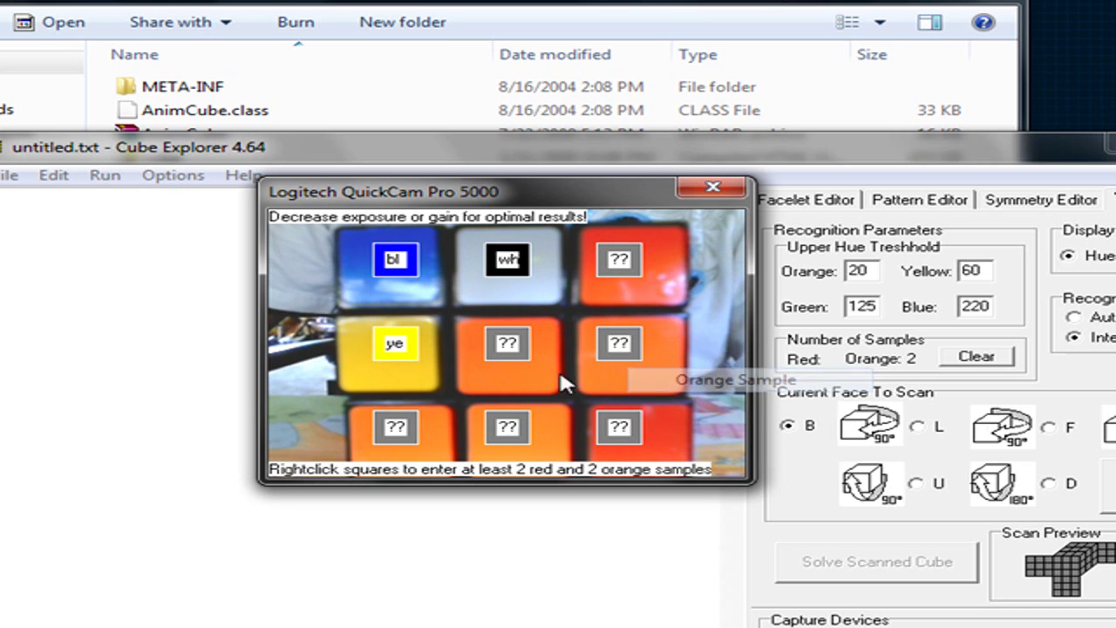
{"action": "right_click", "coordinate": [517, 354]}
{"action": "left_click", "coordinate": [559, 383]}
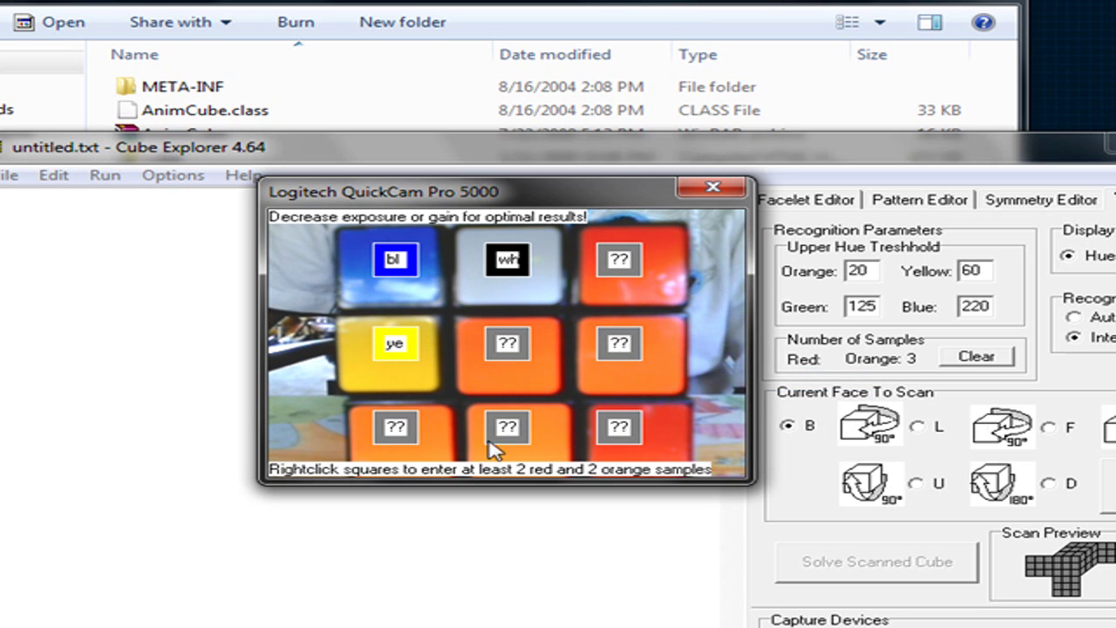
Mark the bottom-middle and bottom-left squares orange and the bottom-right square as a red sample.
{"action": "right_click", "coordinate": [511, 432]}
{"action": "left_click", "coordinate": [544, 472]}
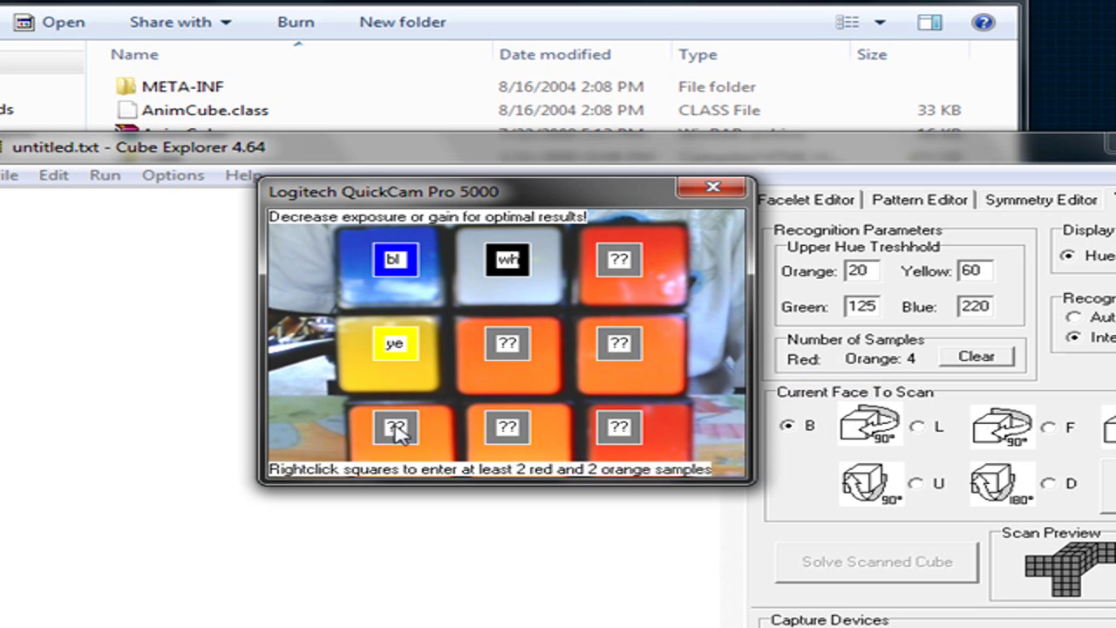
{"action": "right_click", "coordinate": [397, 434]}
{"action": "left_click", "coordinate": [436, 465]}
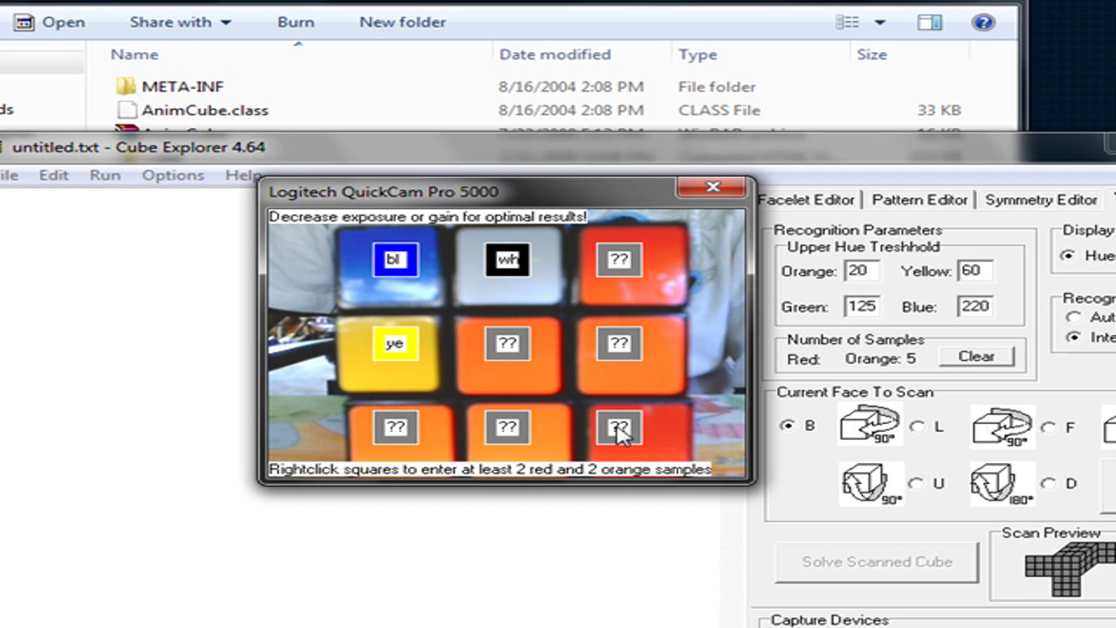
{"action": "right_click", "coordinate": [623, 434]}
{"action": "left_click", "coordinate": [644, 443]}
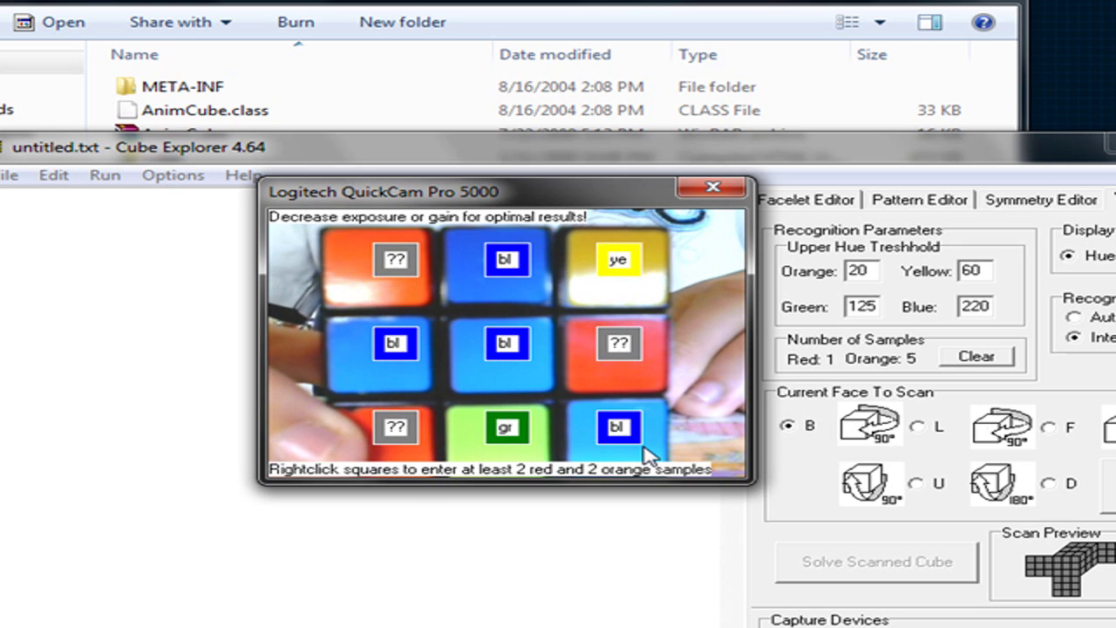
Add red samples for the bottom-left and middle-right squares and an orange sample for the top-left.
{"action": "right_click", "coordinate": [393, 428]}
{"action": "left_click", "coordinate": [420, 446]}
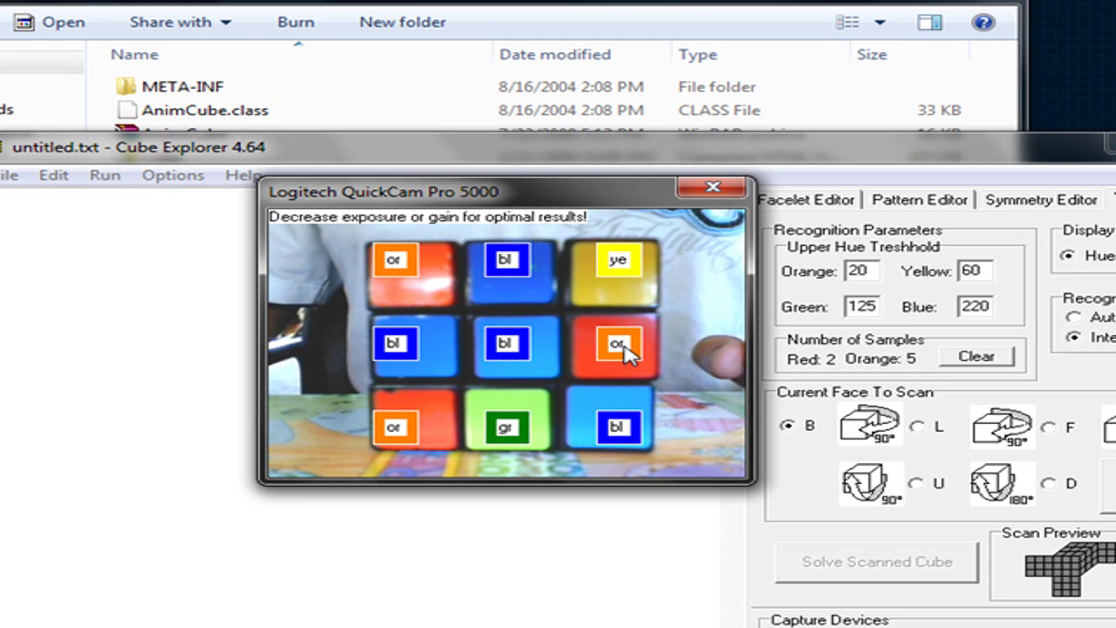
{"action": "right_click", "coordinate": [659, 353]}
{"action": "left_click", "coordinate": [664, 361]}
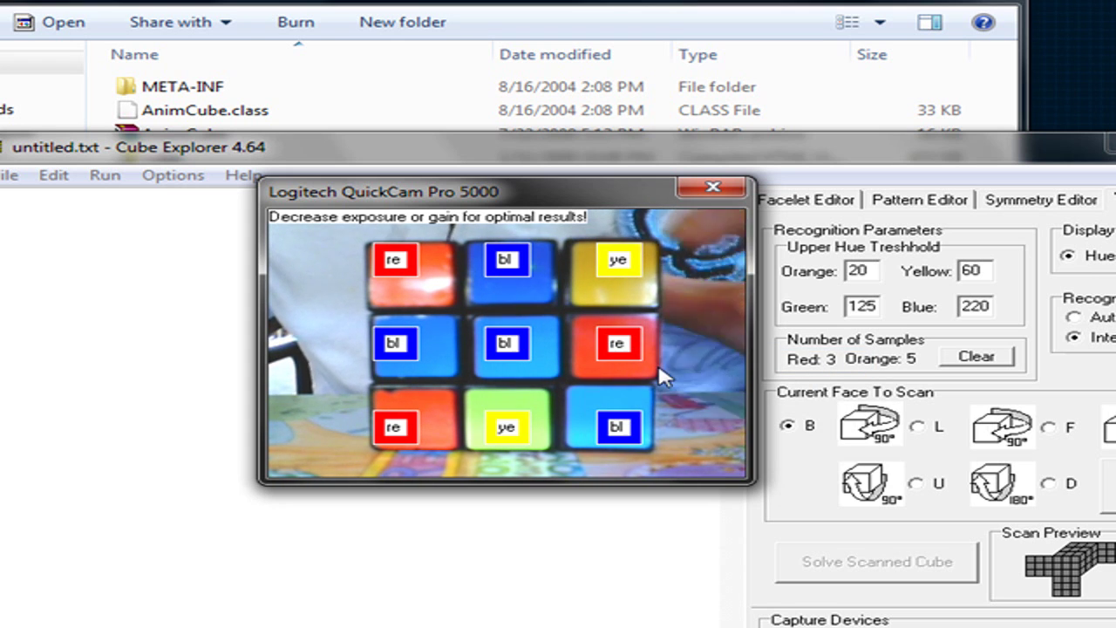
{"action": "right_click", "coordinate": [411, 266]}
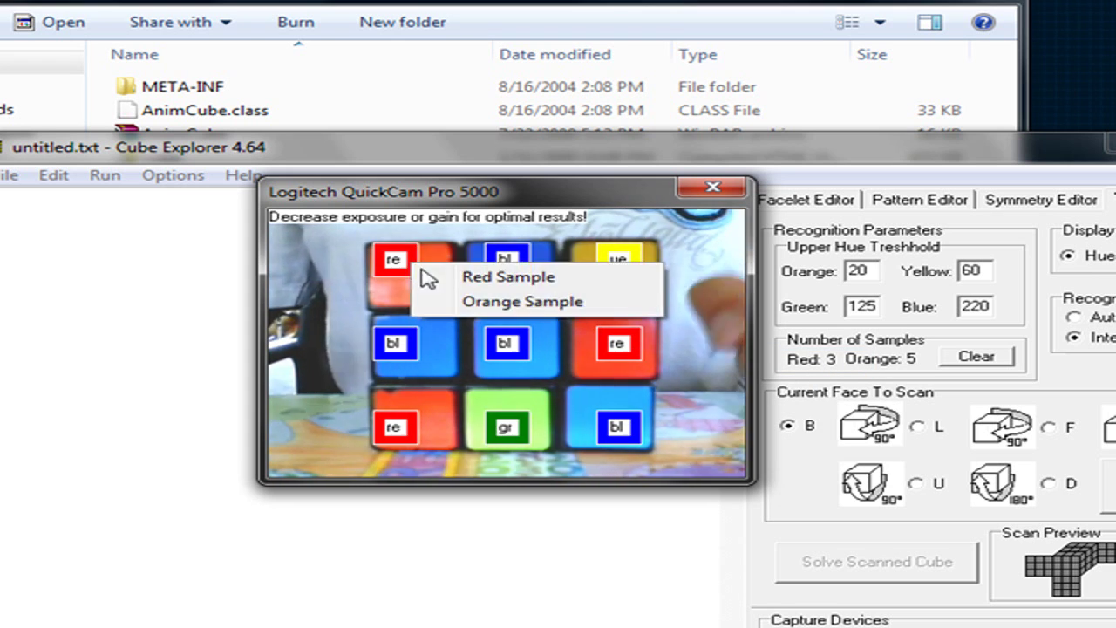
{"action": "left_click", "coordinate": [451, 302]}
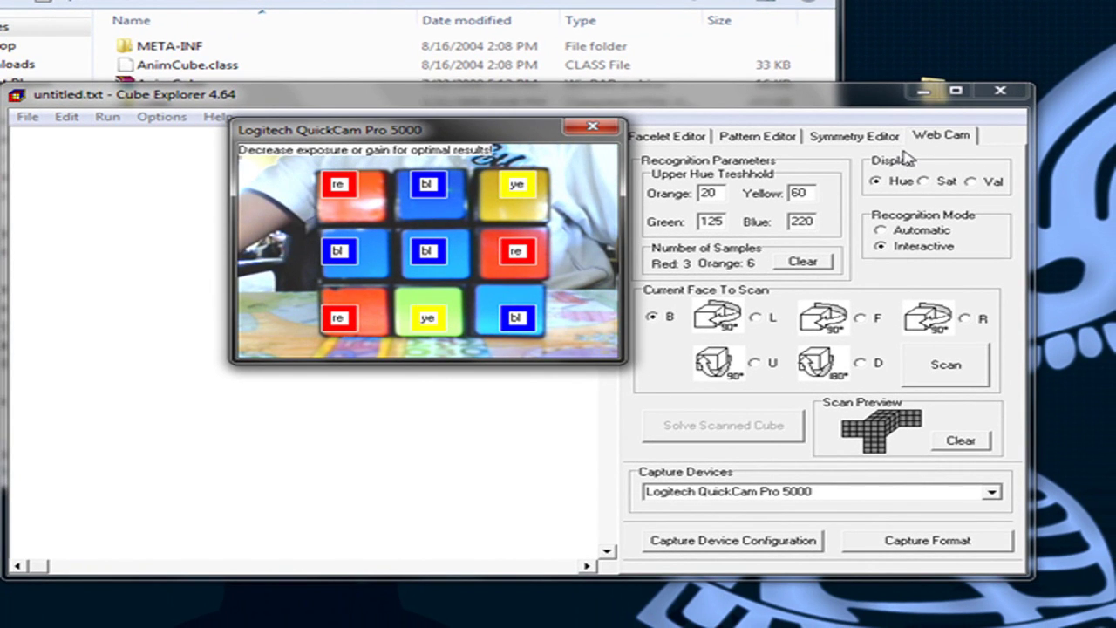
Set the Green hue threshold to 70 with Sat display, then switch to Interactive recognition.
{"action": "left_click", "coordinate": [876, 111]}
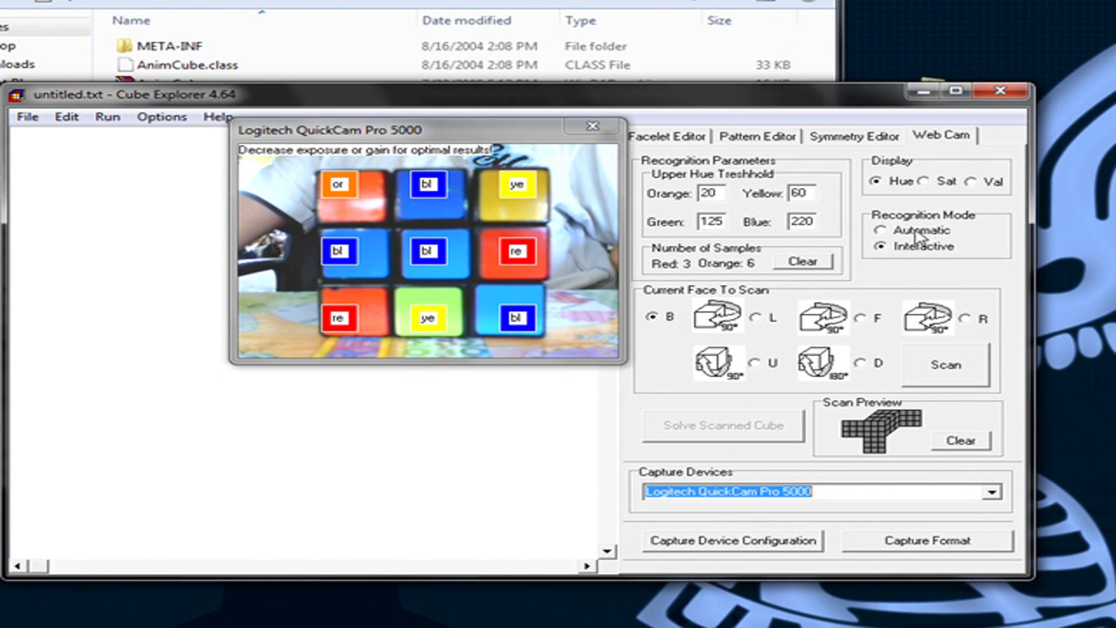
{"action": "left_click", "coordinate": [919, 231]}
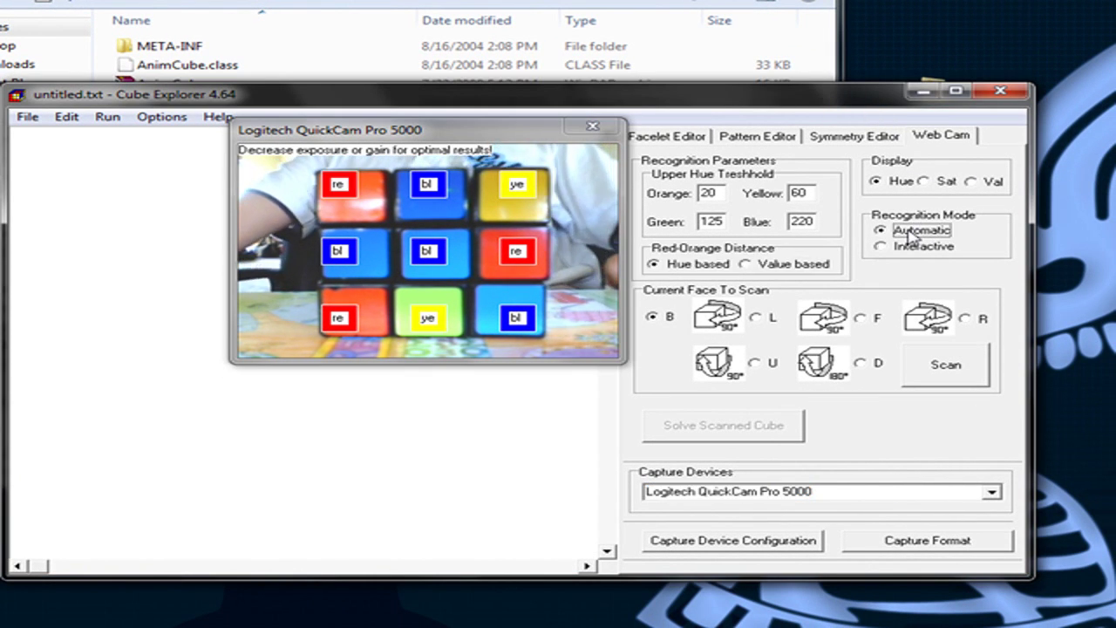
{"action": "left_click", "coordinate": [941, 184]}
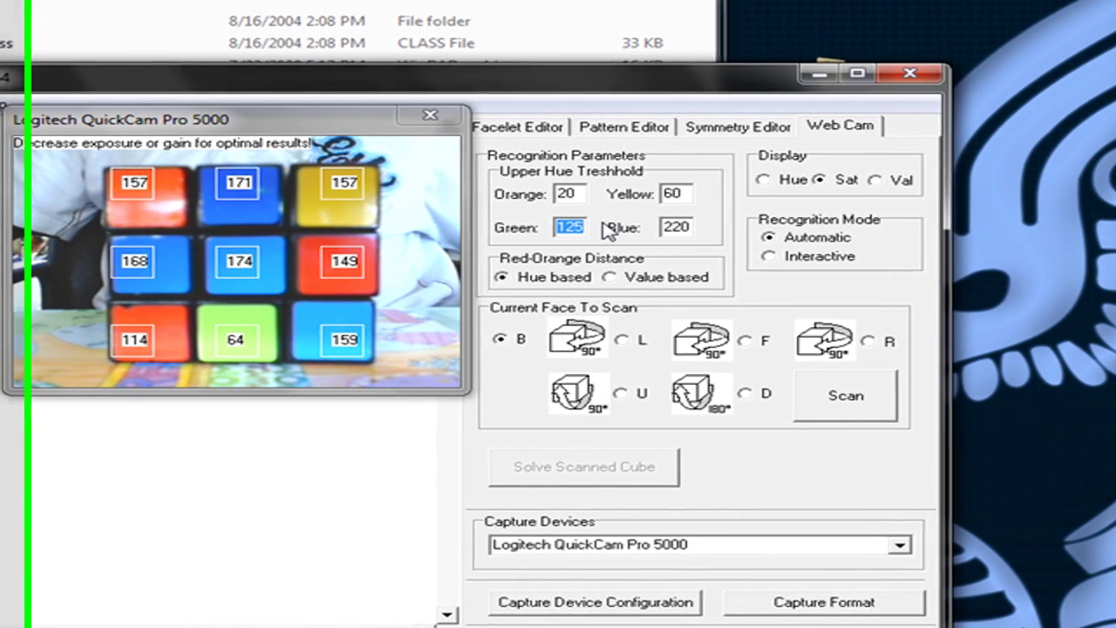
{"action": "type", "text": "70"}
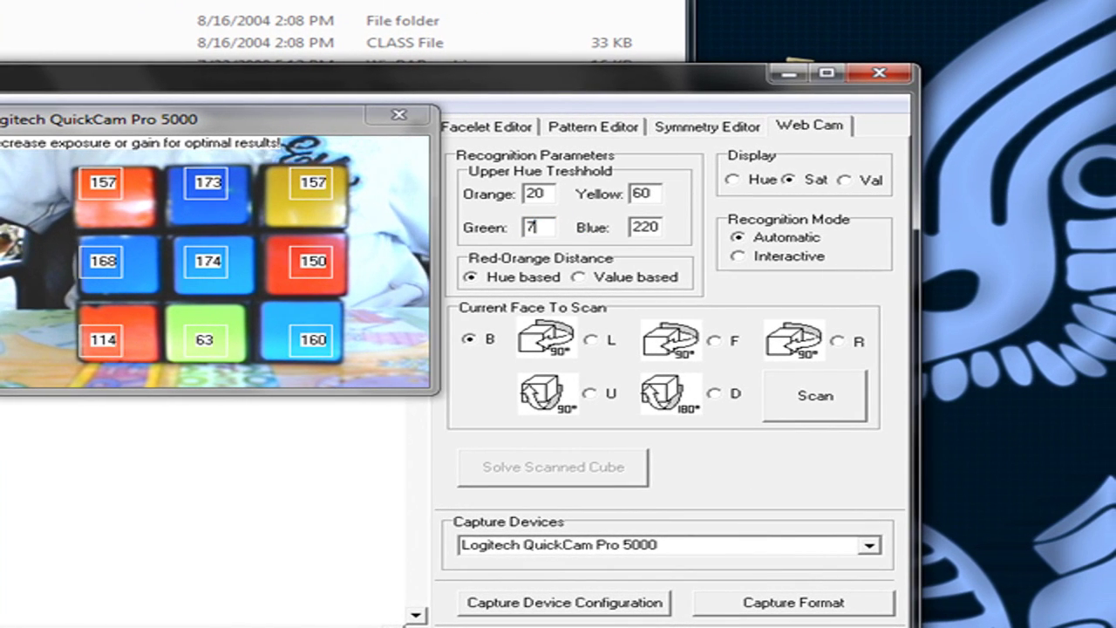
{"action": "left_click", "coordinate": [811, 261]}
{"action": "left_click", "coordinate": [202, 353]}
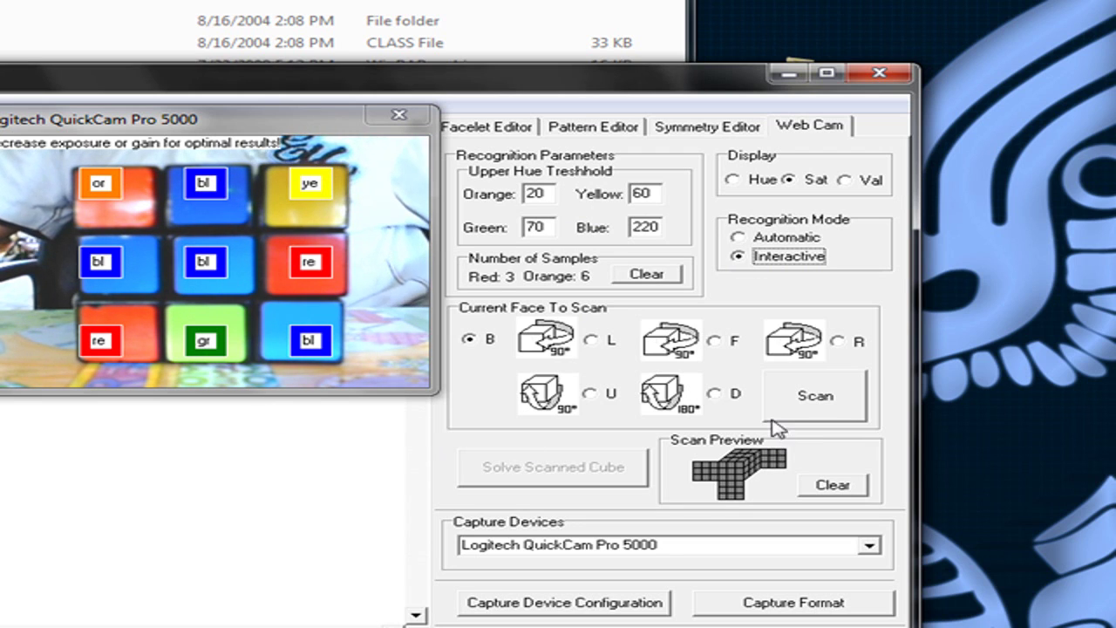
Clear and rescan the back face, then mark the middle-right facelet as an orange sample.
{"action": "left_click", "coordinate": [815, 401]}
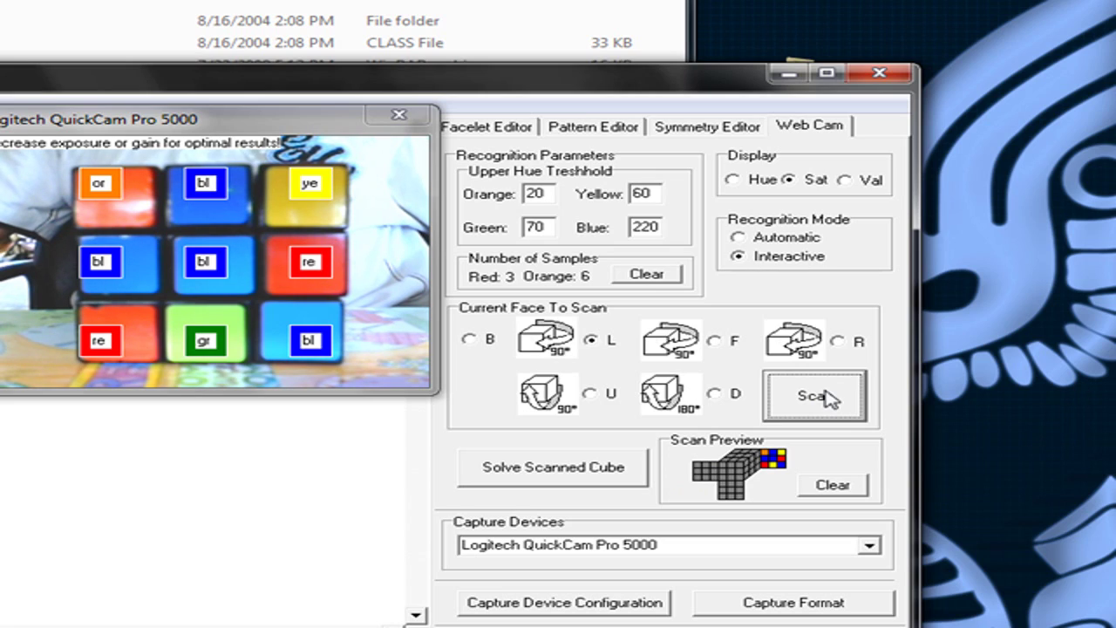
{"action": "left_click", "coordinate": [829, 400]}
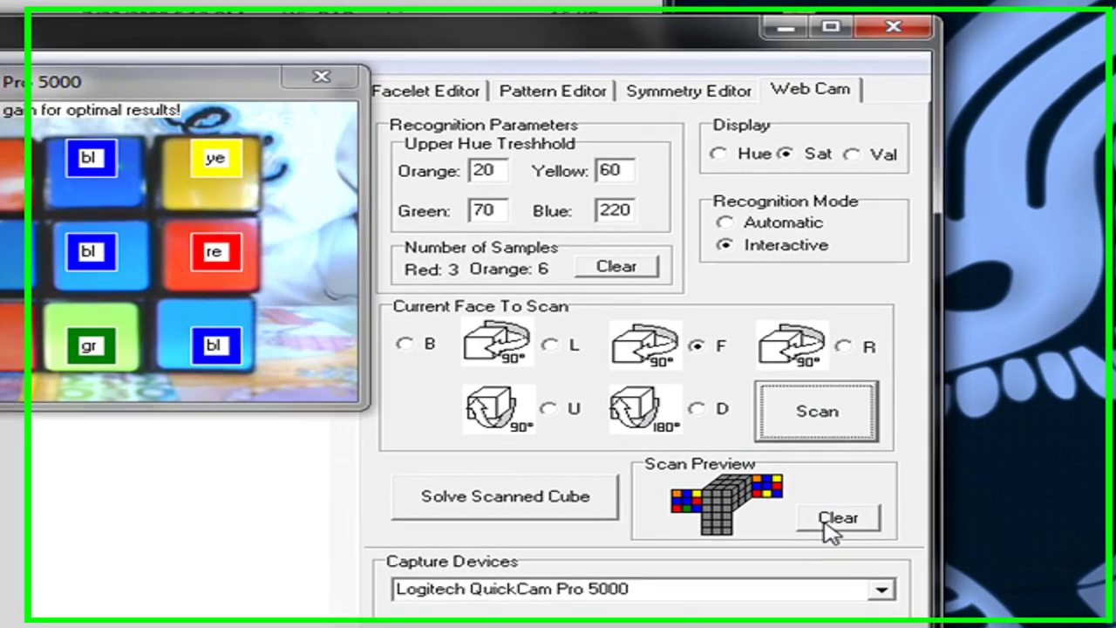
{"action": "left_click", "coordinate": [836, 519]}
{"action": "left_click", "coordinate": [815, 419]}
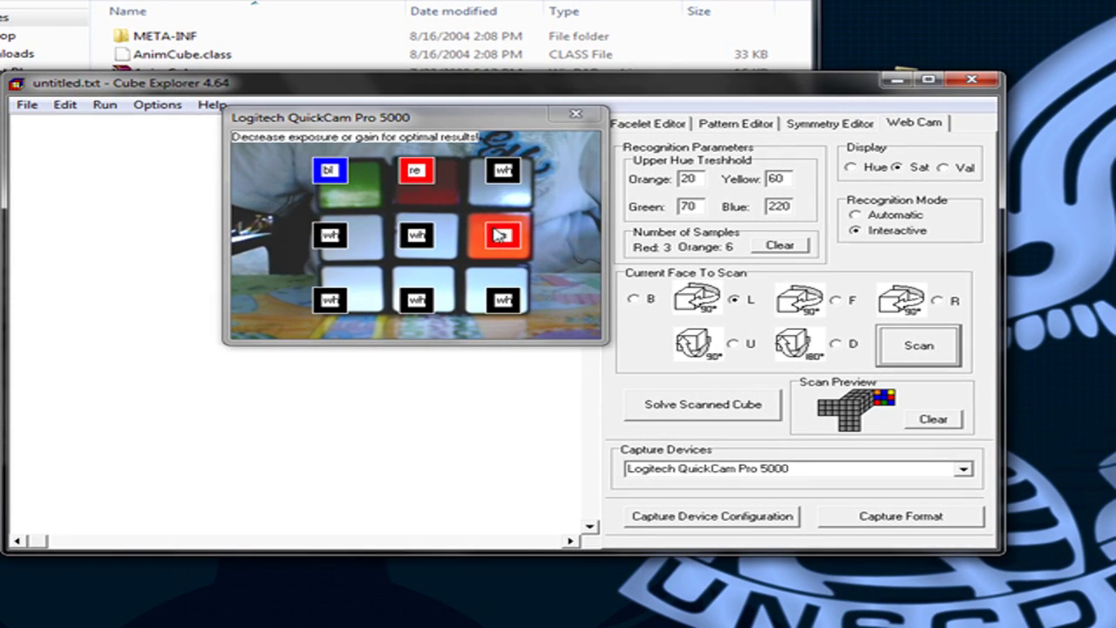
{"action": "right_click", "coordinate": [504, 242]}
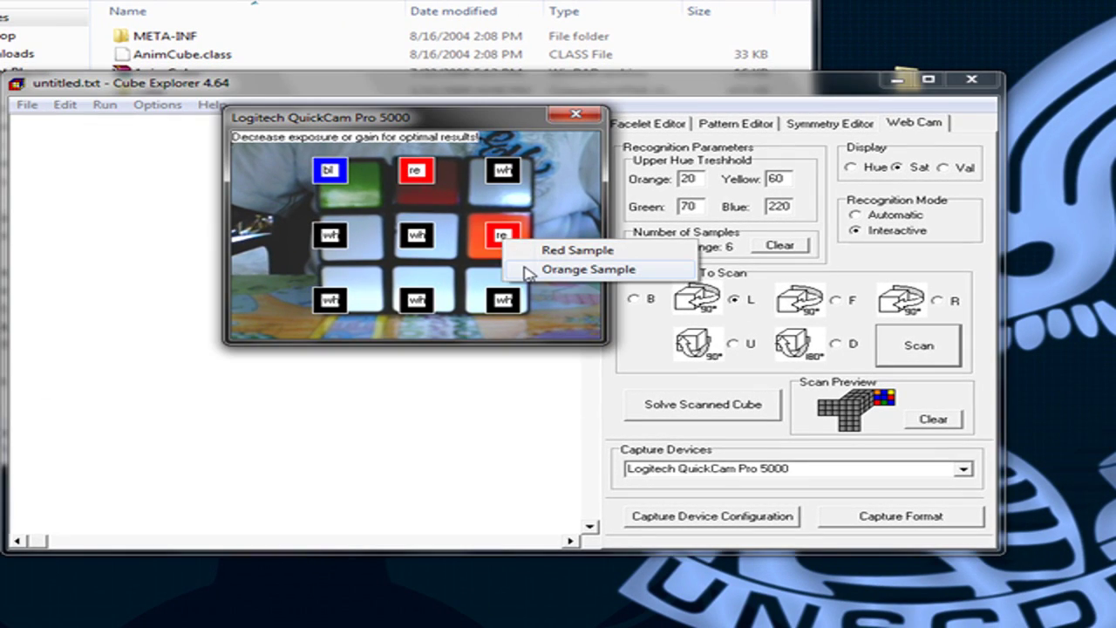
{"action": "left_click", "coordinate": [527, 271]}
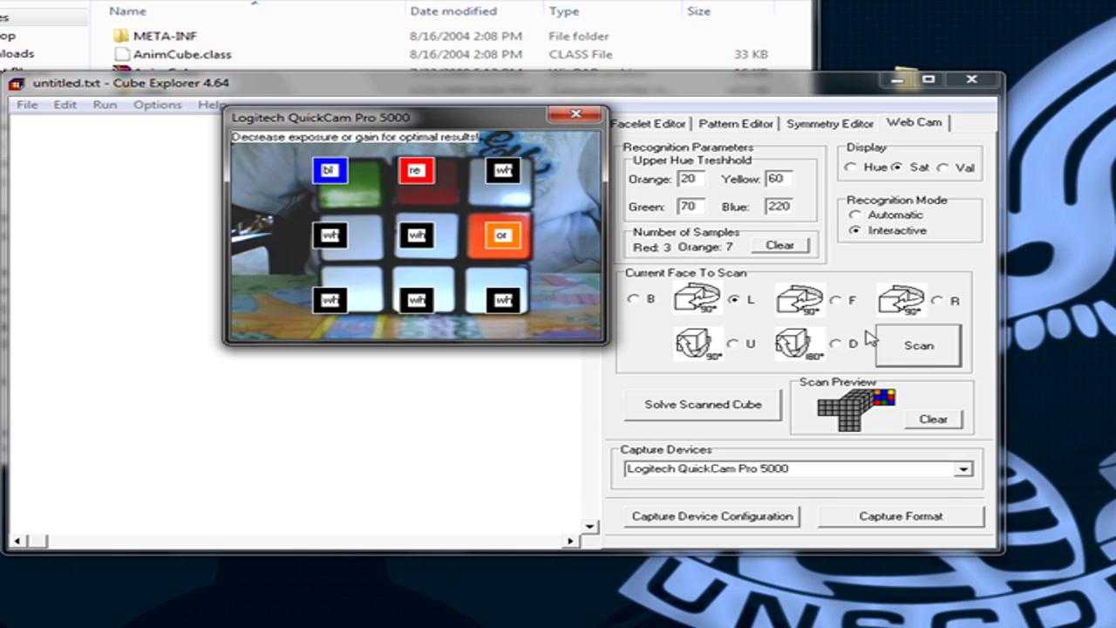
Scan the left, front and right faces into the preview.
{"action": "left_click", "coordinate": [909, 353]}
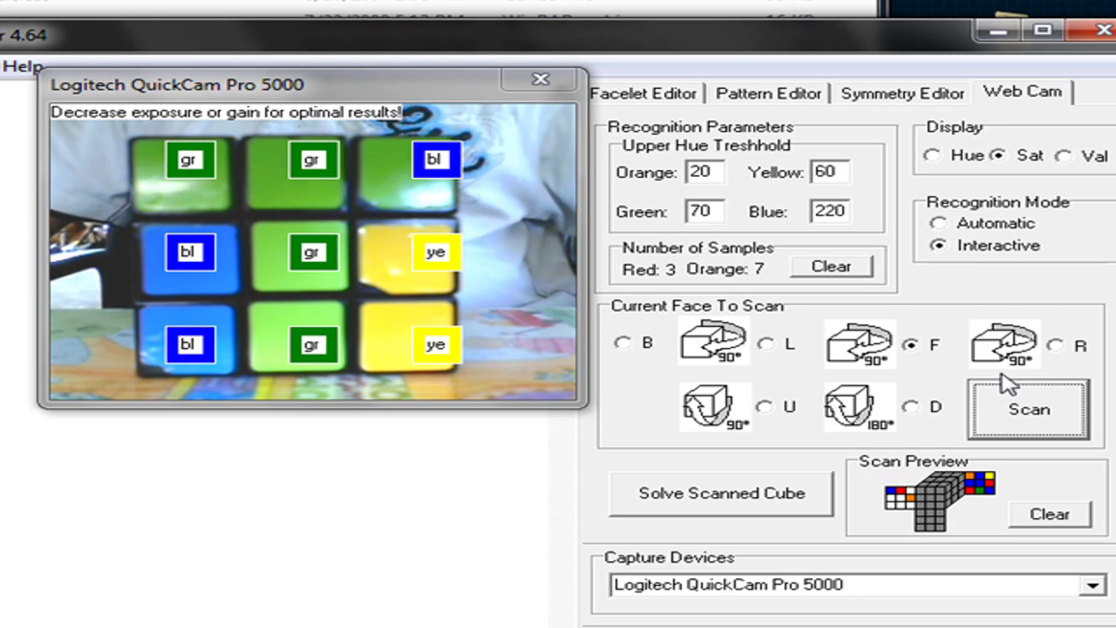
{"action": "left_click", "coordinate": [1021, 417]}
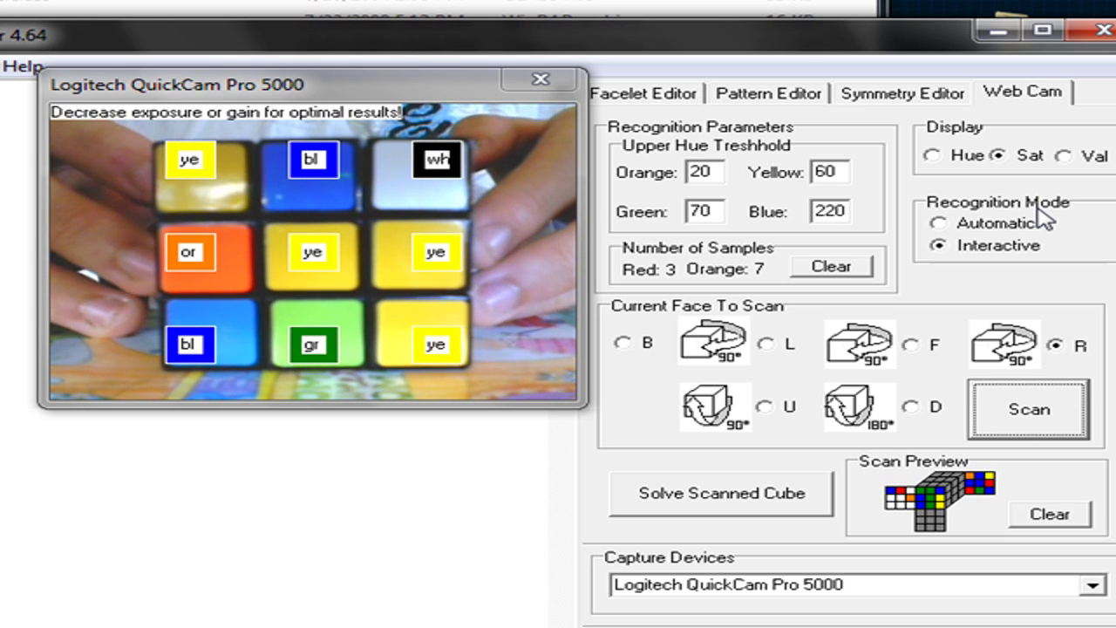
{"action": "left_click", "coordinate": [1073, 408]}
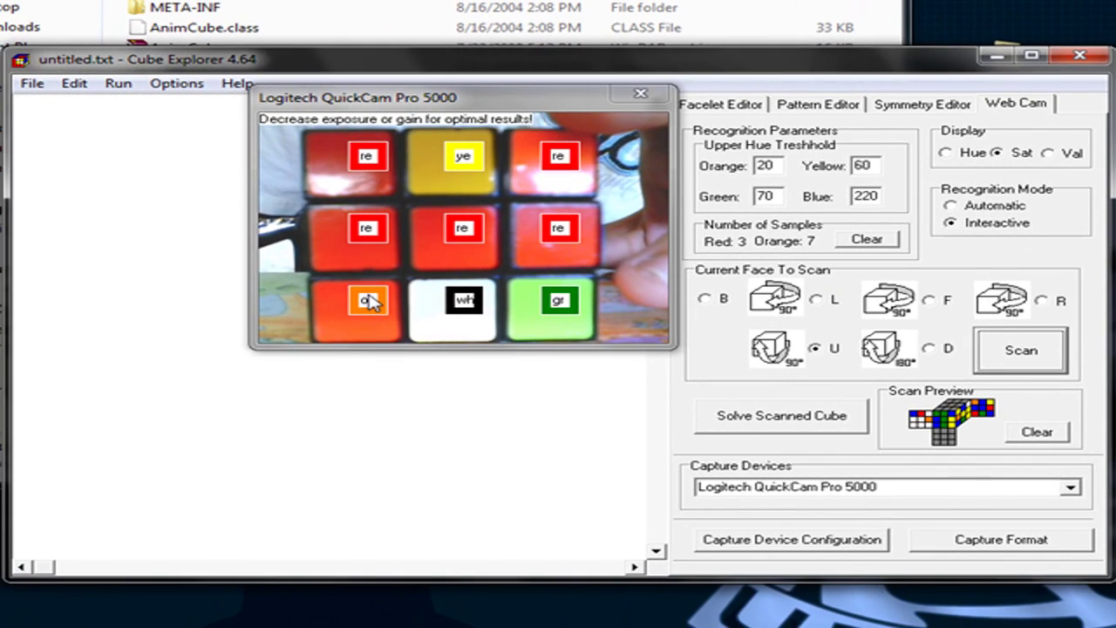
Mark the up face's bottom-left, middle-left and top-left facelets red and top-right facelet orange.
{"action": "right_click", "coordinate": [369, 301]}
{"action": "left_click", "coordinate": [409, 307]}
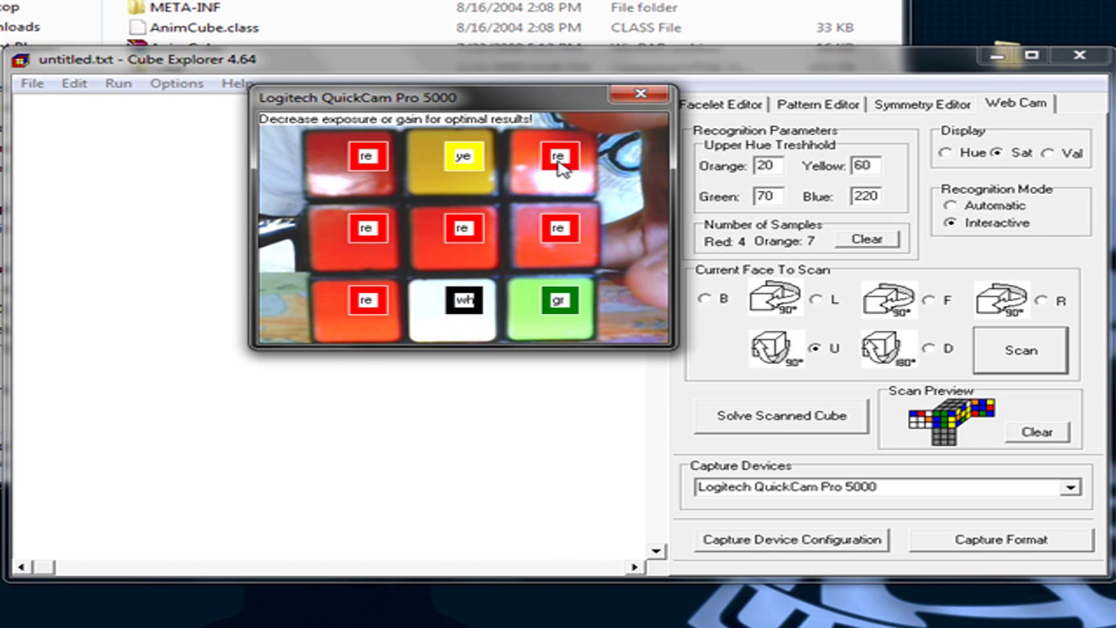
{"action": "right_click", "coordinate": [558, 166]}
{"action": "left_click", "coordinate": [615, 194]}
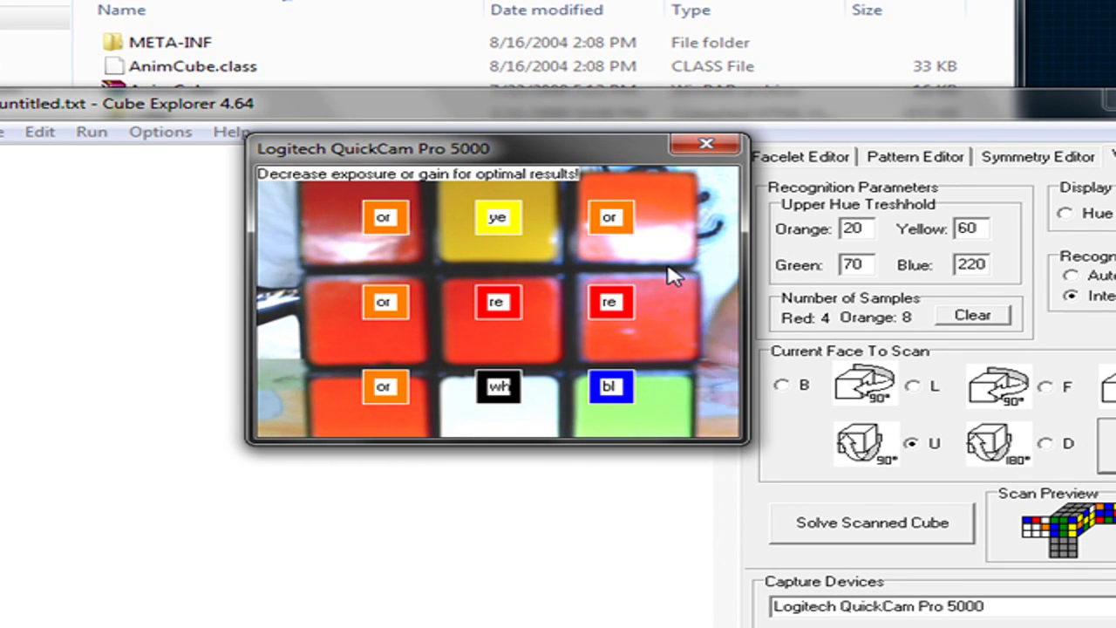
{"action": "right_click", "coordinate": [391, 301]}
{"action": "left_click", "coordinate": [440, 316]}
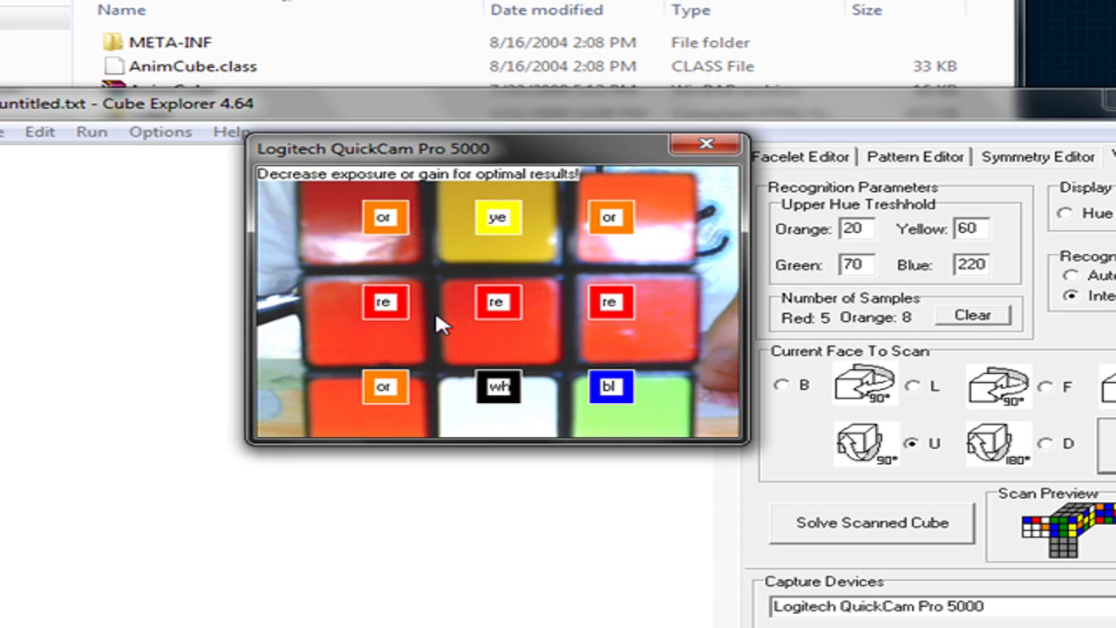
{"action": "right_click", "coordinate": [375, 218]}
{"action": "left_click", "coordinate": [388, 225]}
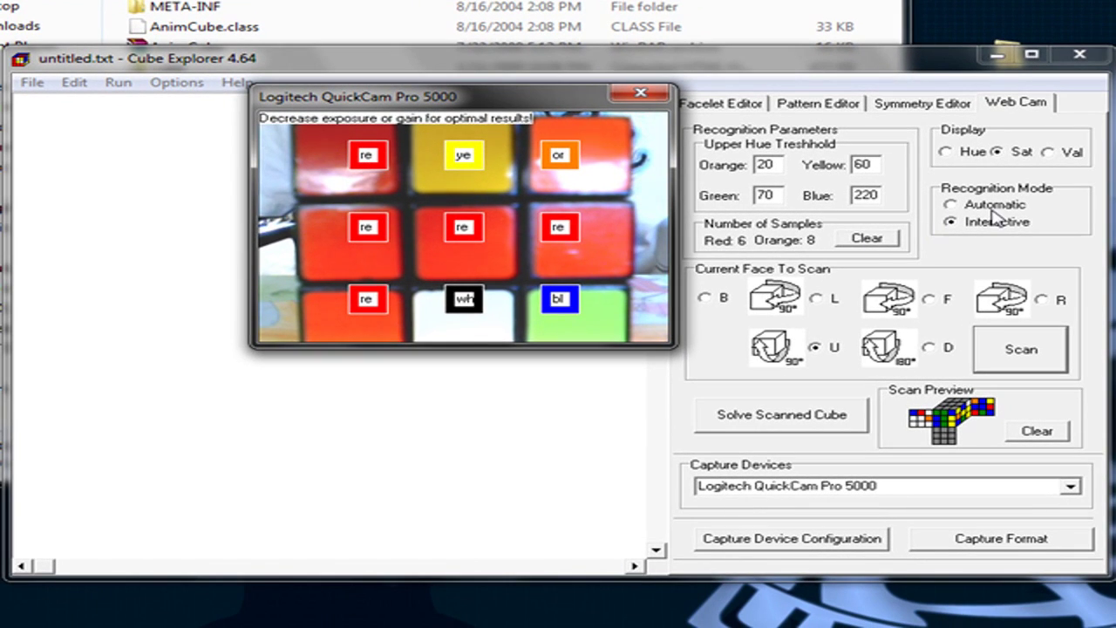
Change the Green hue threshold from 70 to 125, ending in Interactive recognition mode.
{"action": "left_click", "coordinate": [993, 205]}
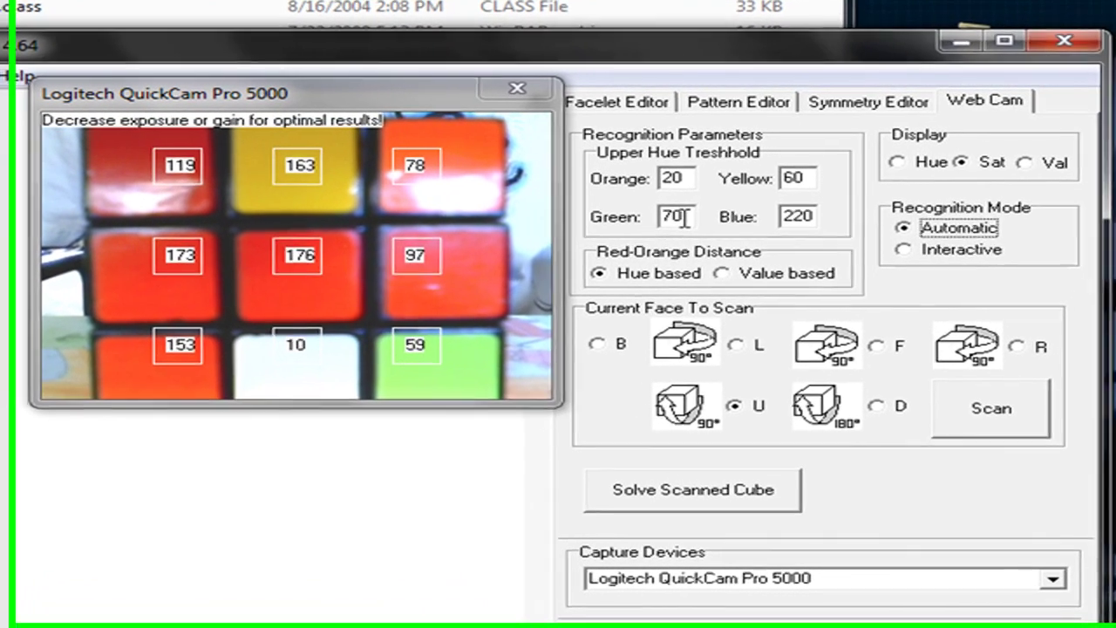
{"action": "left_click_drag", "start_coordinate": [774, 196], "coordinate": [738, 195]}
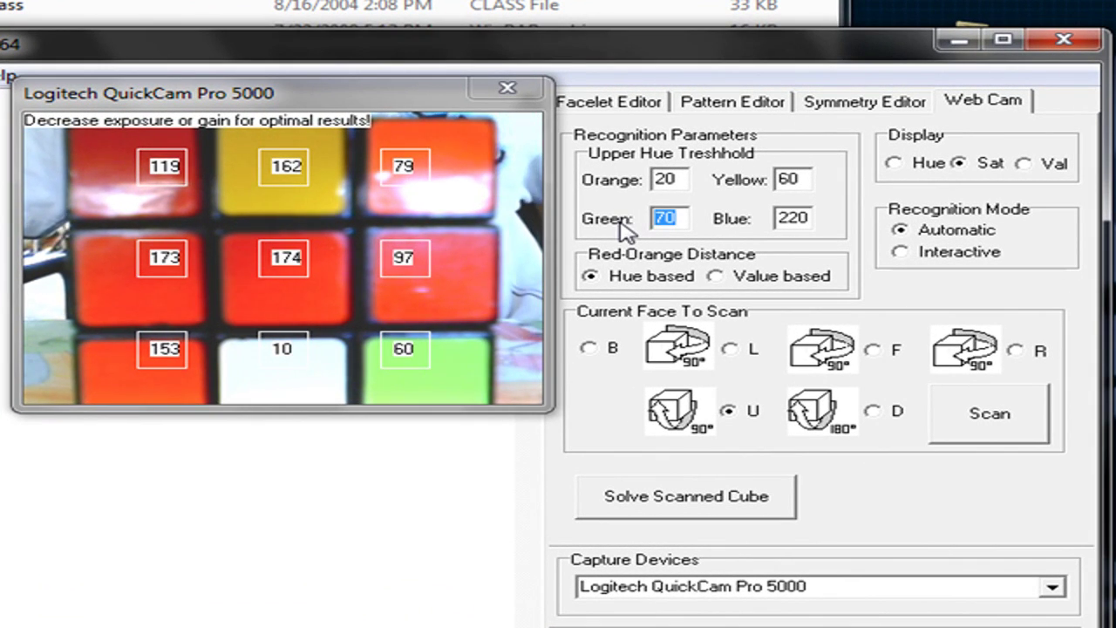
{"action": "type", "text": "6"}
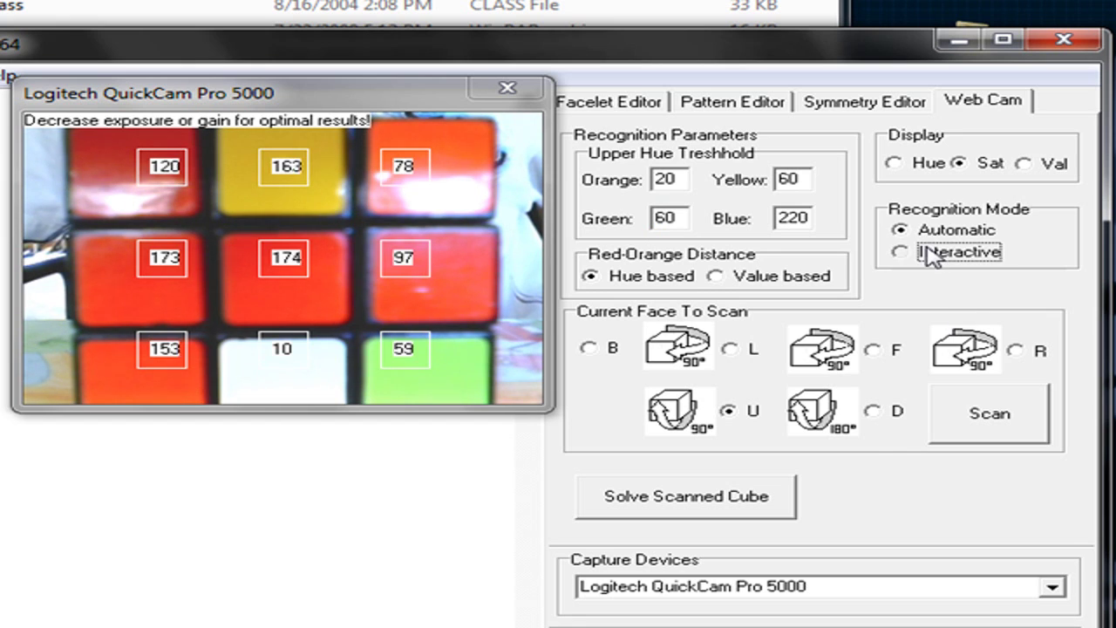
{"action": "left_click", "coordinate": [930, 252]}
{"action": "left_click", "coordinate": [930, 232]}
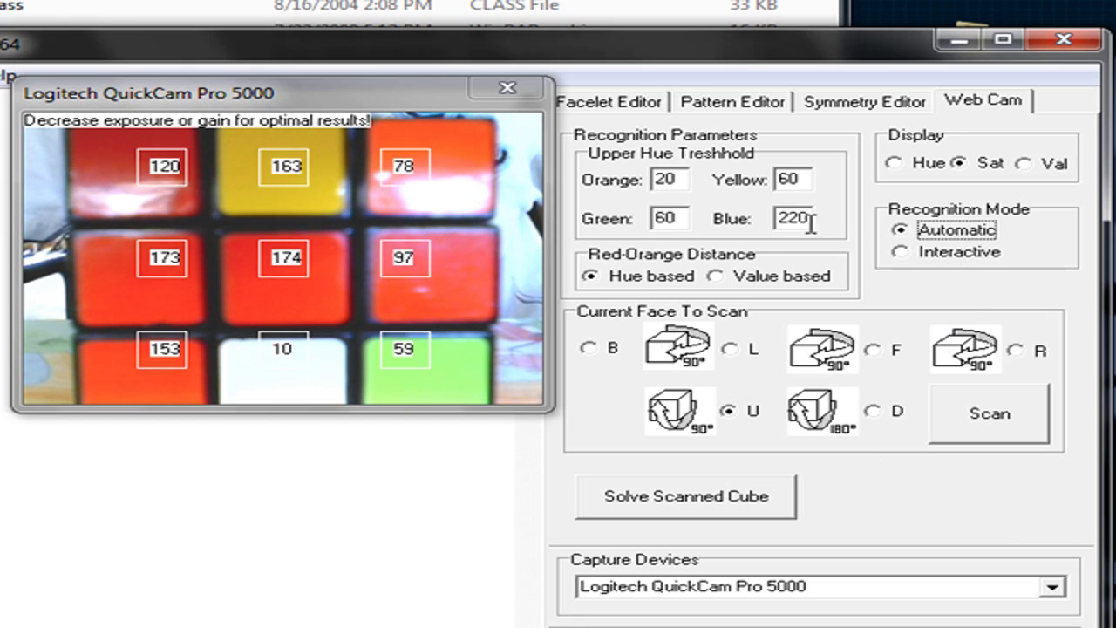
{"action": "double_click", "coordinate": [685, 217]}
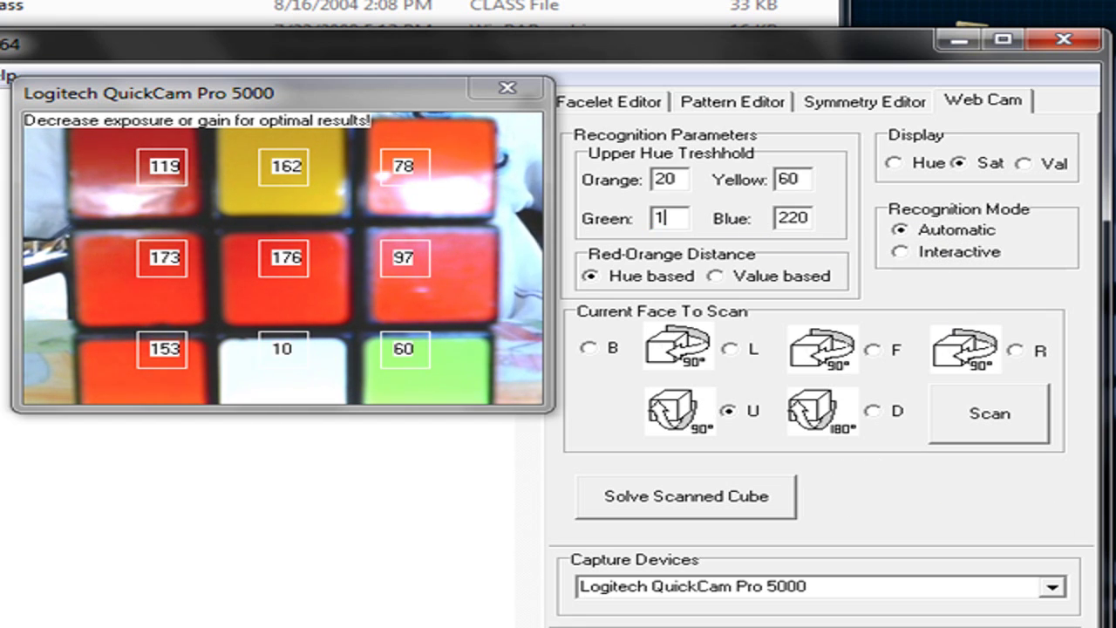
{"action": "left_click", "coordinate": [946, 251]}
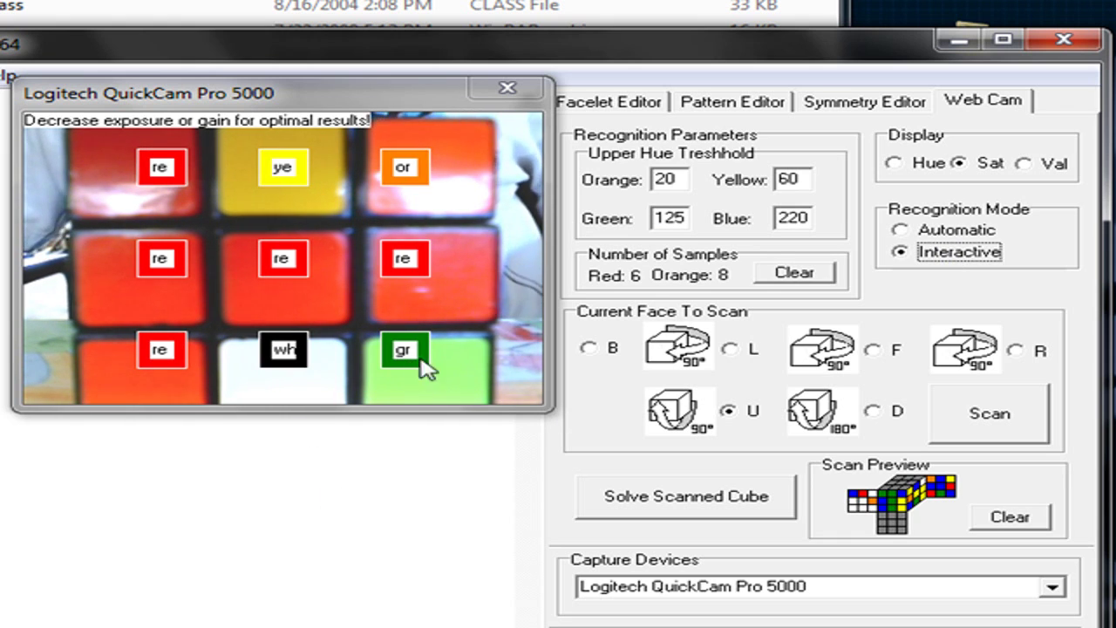
Capture the up and down faces into the scan preview, then move the QuickCam window aside.
{"action": "left_click", "coordinate": [1003, 417]}
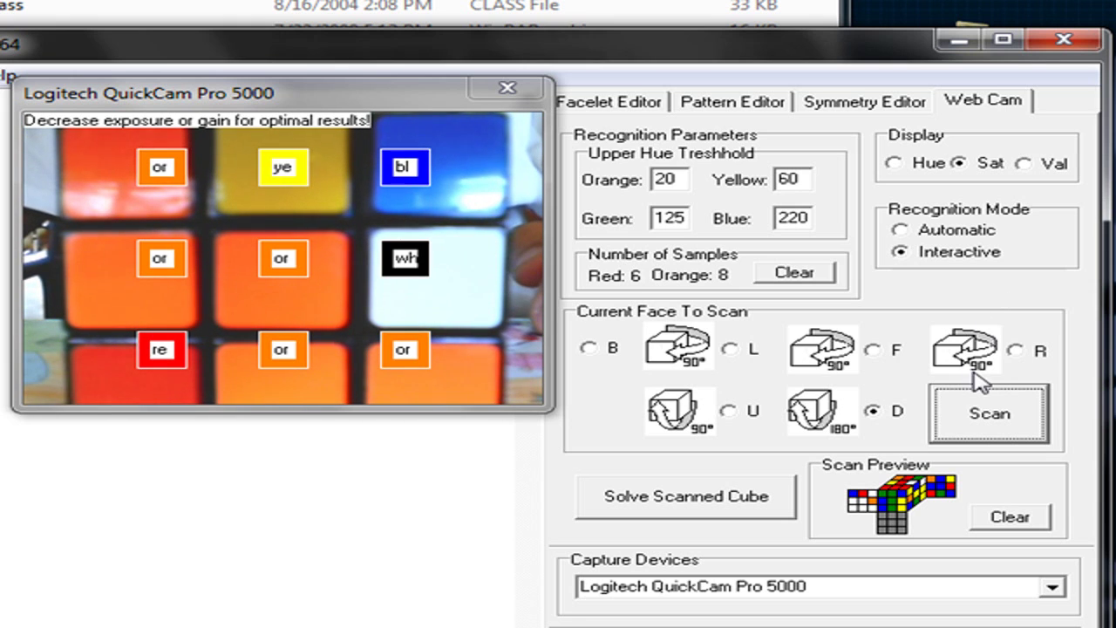
{"action": "left_click", "coordinate": [981, 419]}
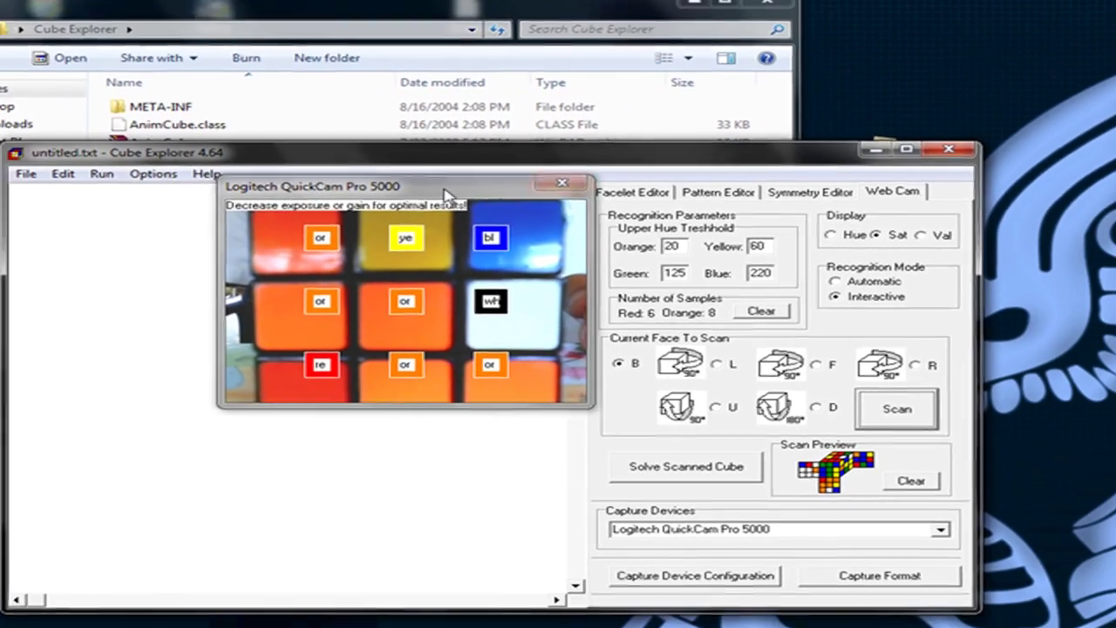
{"action": "left_click_drag", "start_coordinate": [445, 194], "coordinate": [222, 226]}
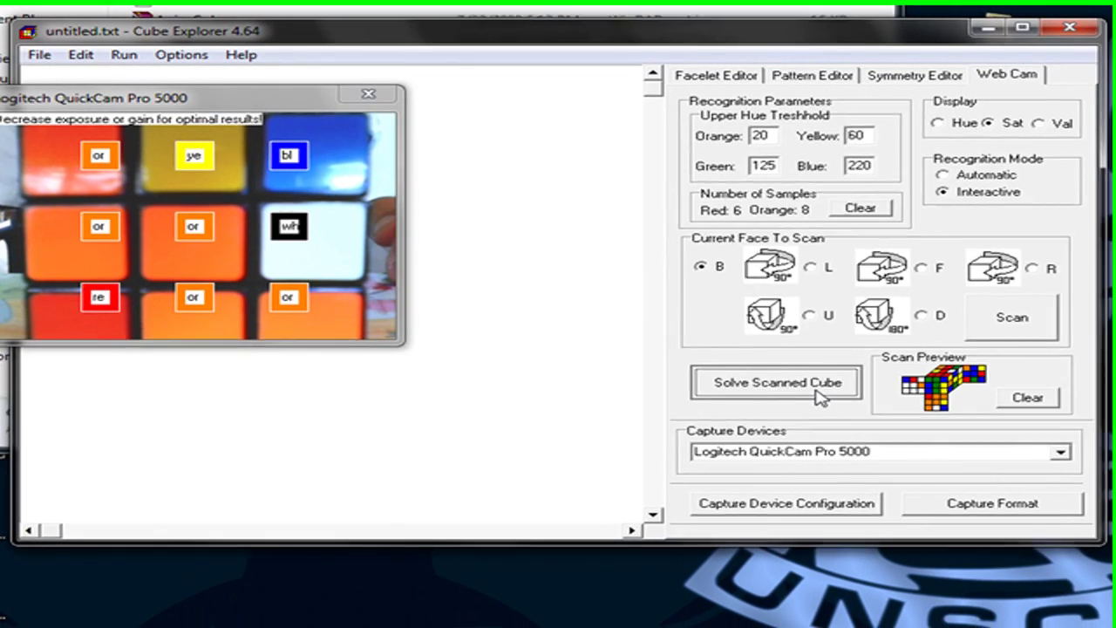
Send the scan to the facelet editor, try Add and Solve, dismiss the incomplete-colours warning, return to Web Cam.
{"action": "left_click", "coordinate": [696, 465]}
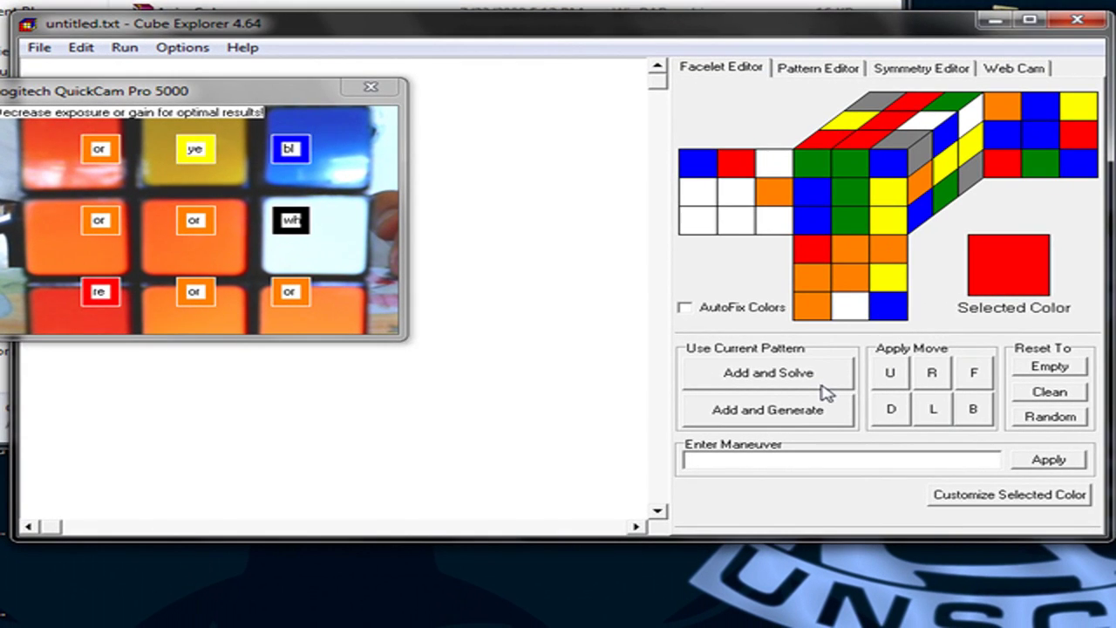
{"action": "left_click_drag", "start_coordinate": [103, 87], "coordinate": [153, 374]}
{"action": "left_click", "coordinate": [720, 373]}
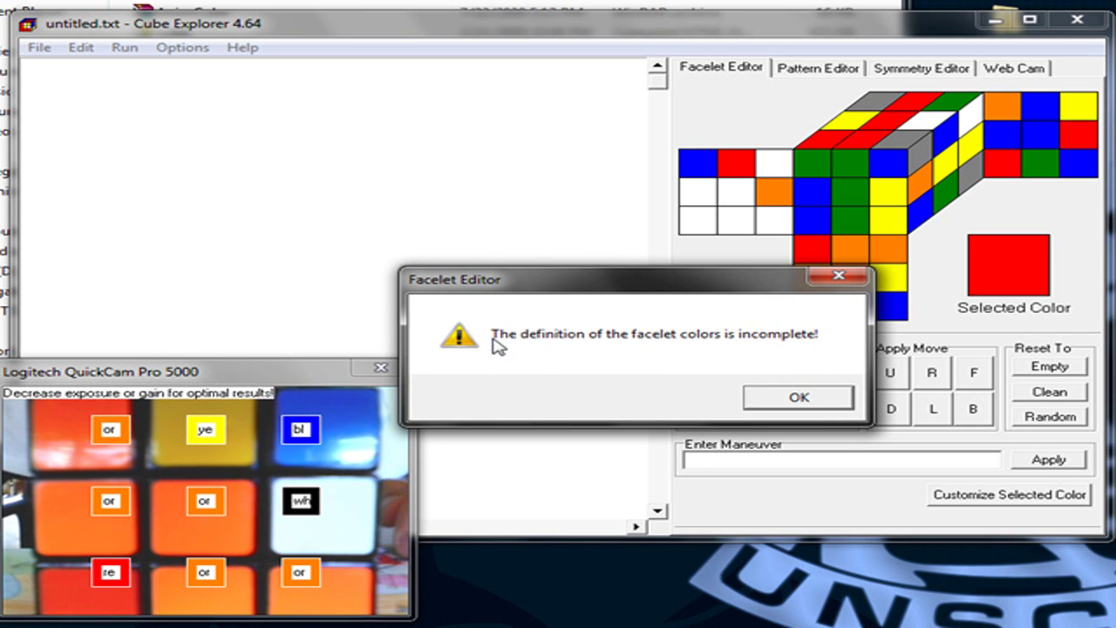
{"action": "left_click", "coordinate": [794, 403]}
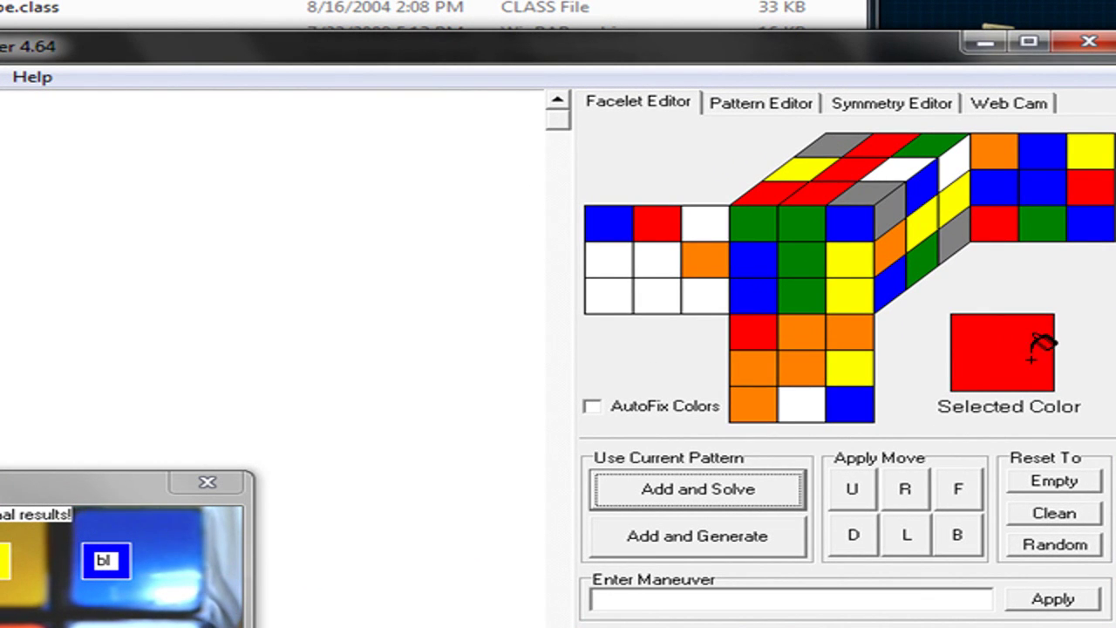
{"action": "left_click", "coordinate": [1019, 105]}
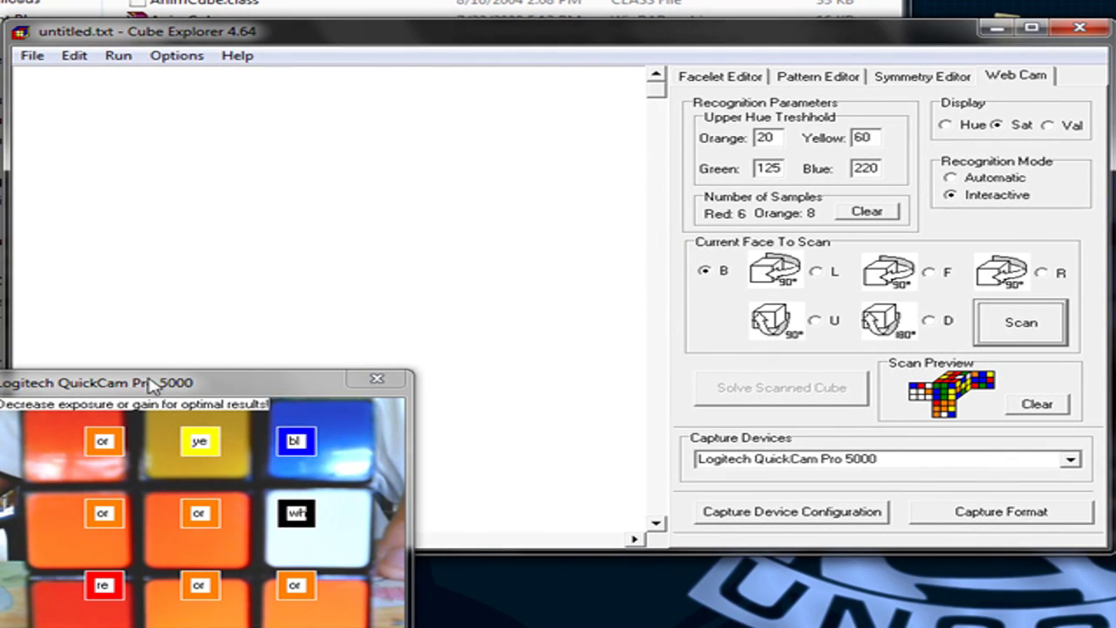
Move the webcam preview higher and clear the old scan preview to an empty grey net.
{"action": "left_click_drag", "start_coordinate": [152, 384], "coordinate": [244, 117]}
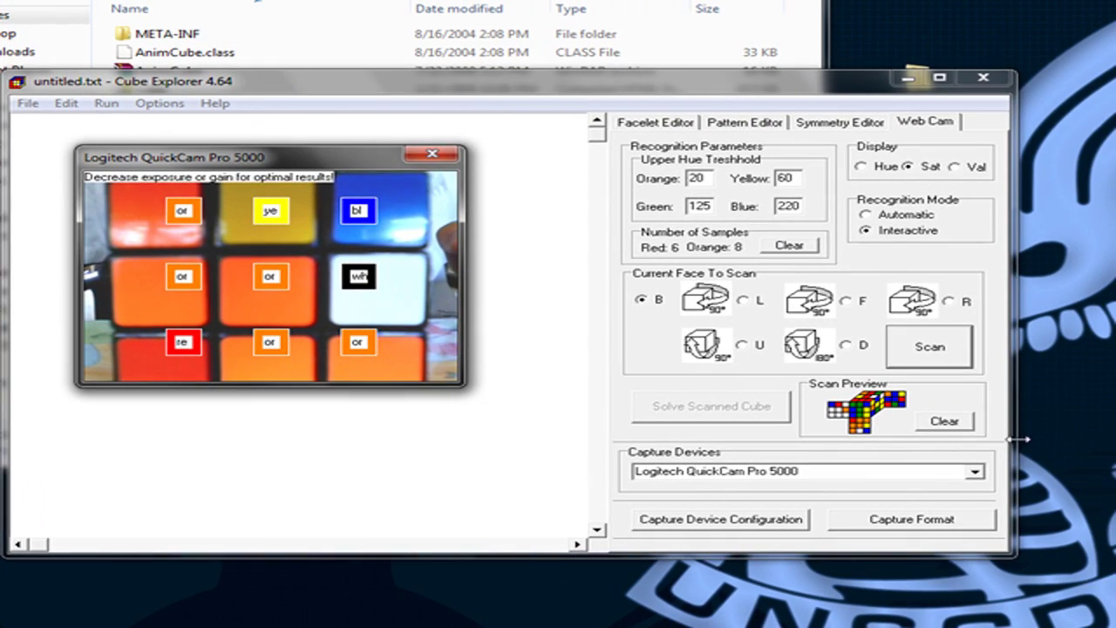
{"action": "left_click", "coordinate": [944, 421]}
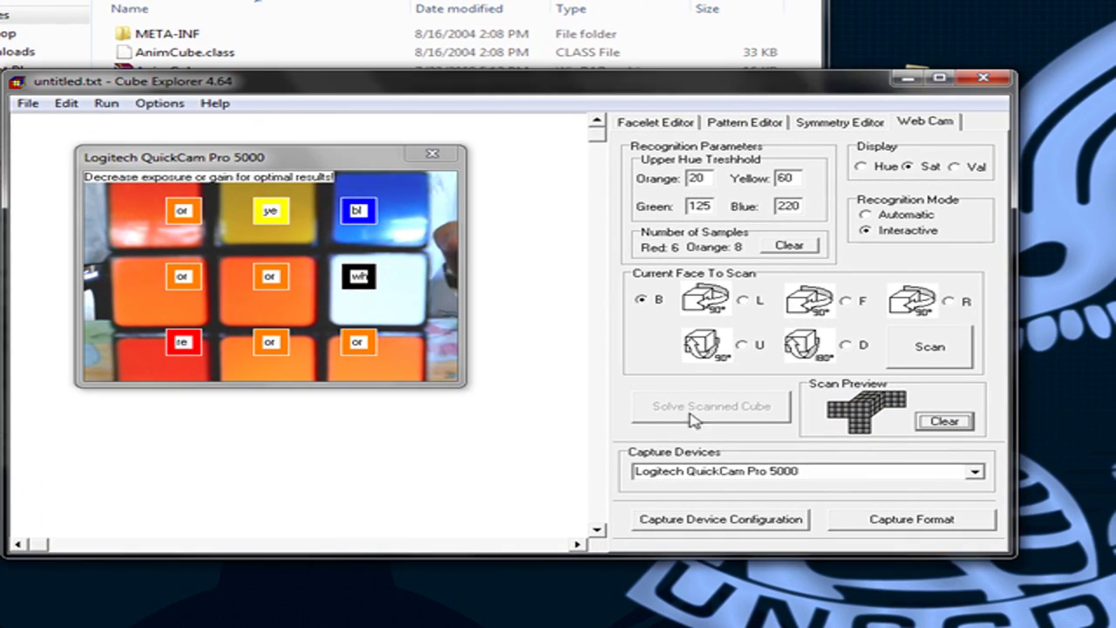
{"action": "left_click", "coordinate": [266, 161]}
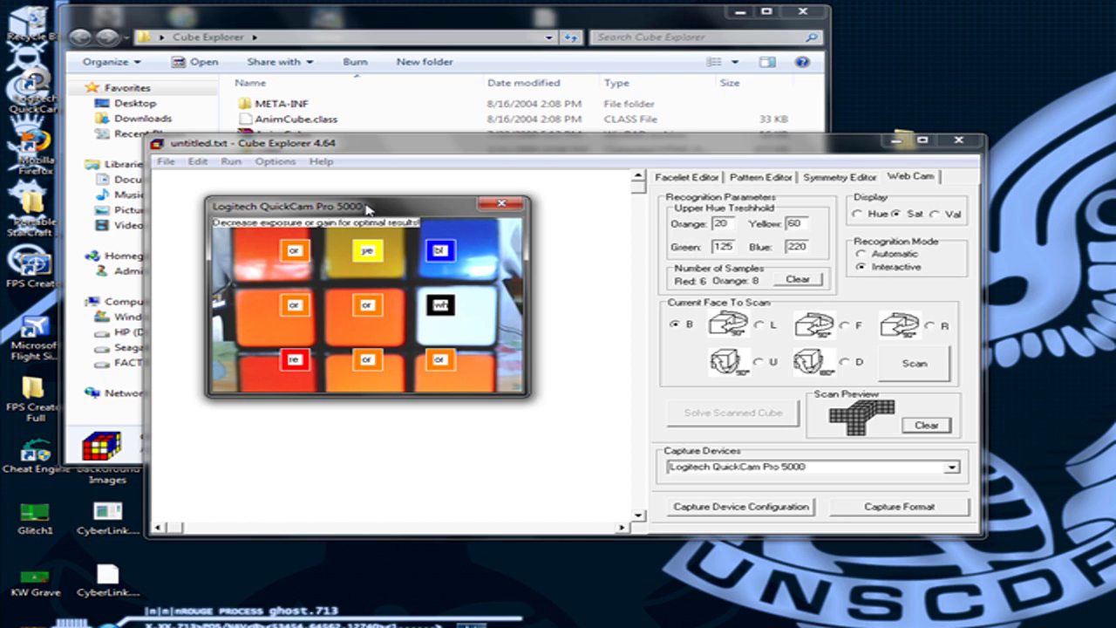
Scan the final face and bring the main cube window forward to see the solver result.
{"action": "key", "text": "space"}
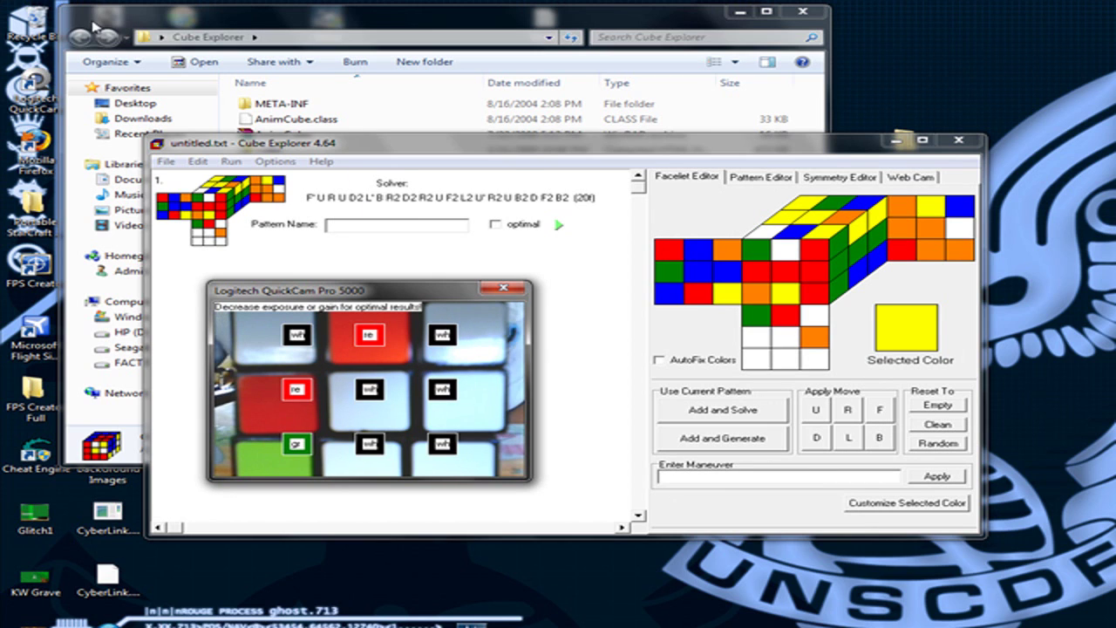
{"action": "left_click", "coordinate": [384, 184]}
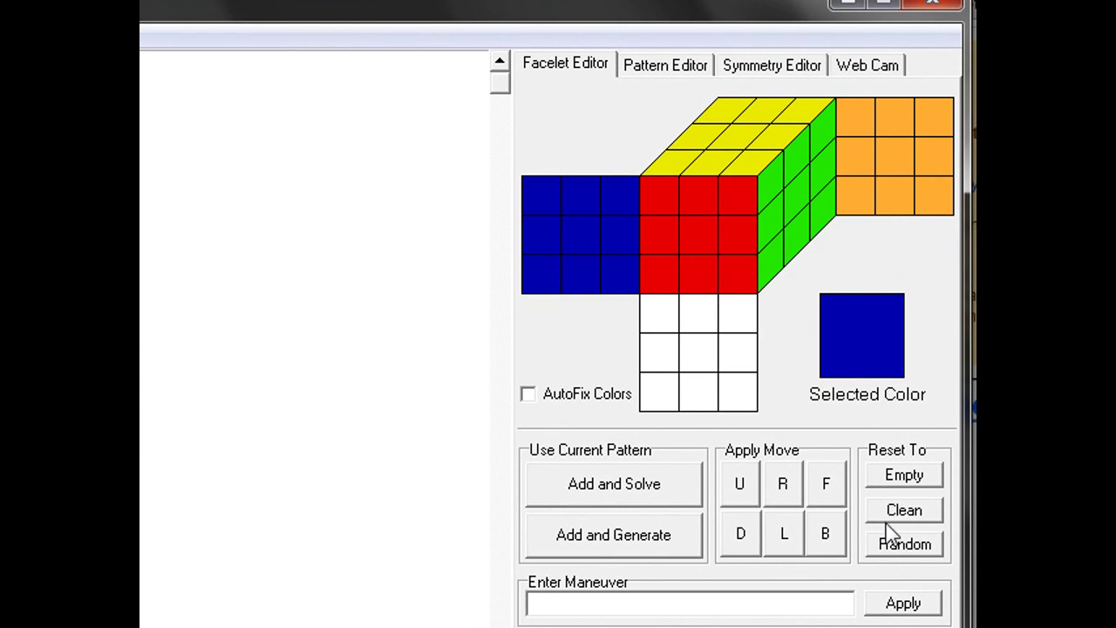
Solve a random scramble, rerunning the solver until the maneuver is 16 moves, then toggle optimal.
{"action": "left_click", "coordinate": [898, 548]}
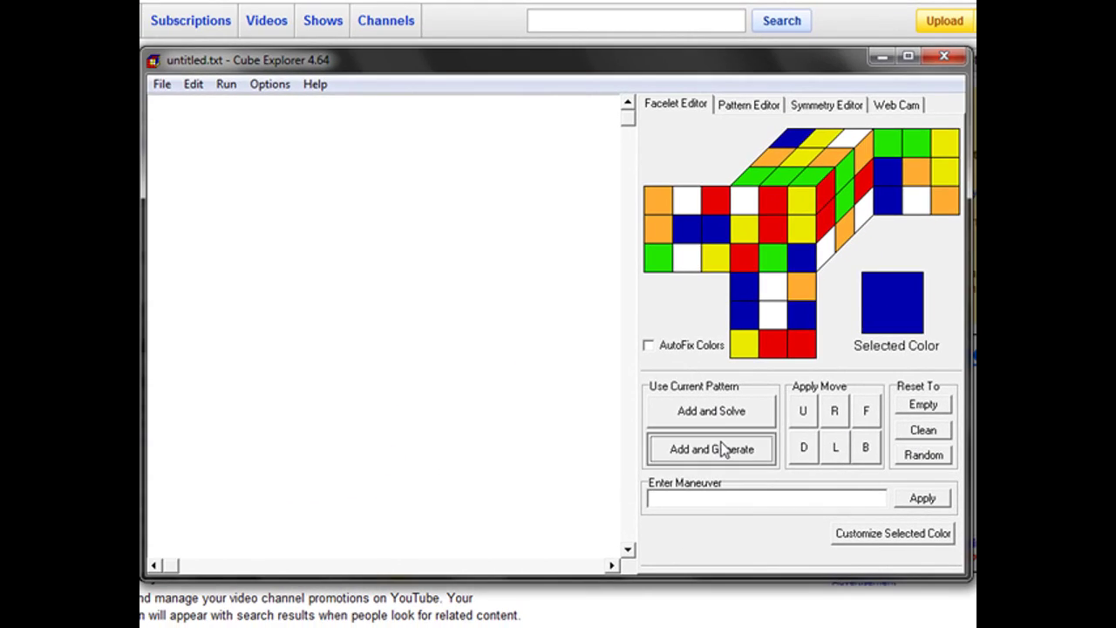
{"action": "left_click", "coordinate": [721, 448]}
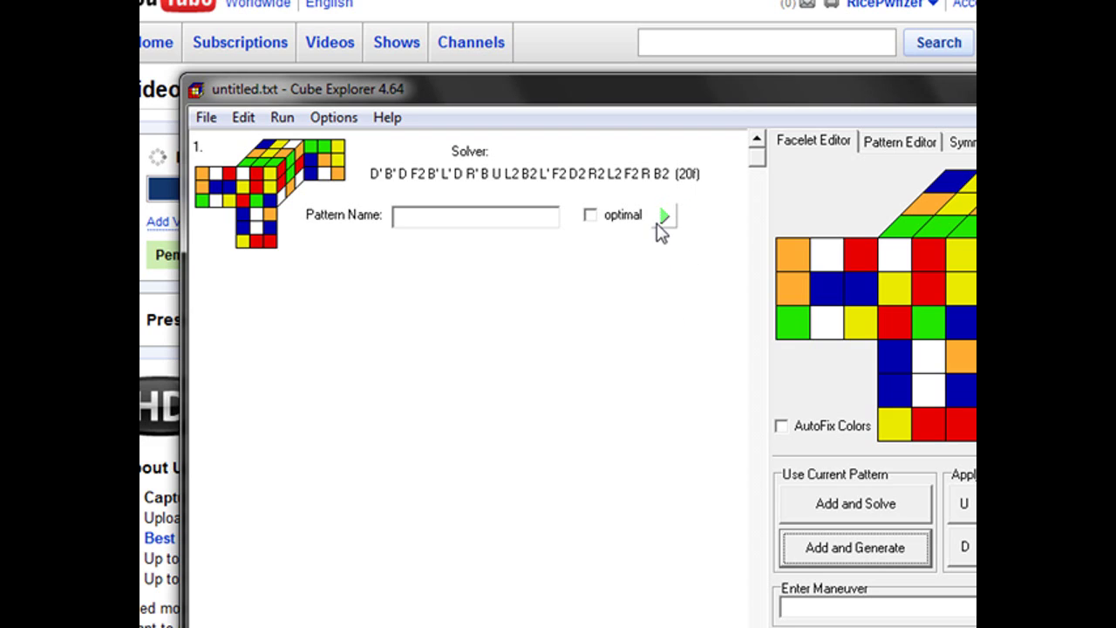
{"action": "left_click", "coordinate": [662, 221]}
{"action": "left_click", "coordinate": [662, 218]}
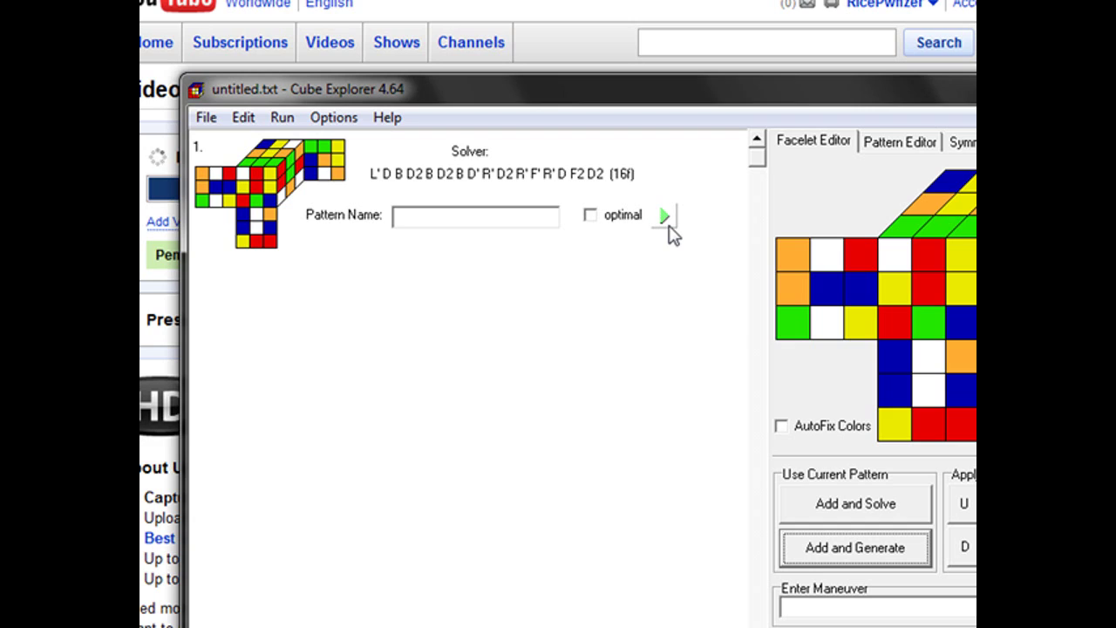
{"action": "left_click", "coordinate": [670, 220]}
{"action": "left_click", "coordinate": [590, 217]}
{"action": "left_click", "coordinate": [590, 217]}
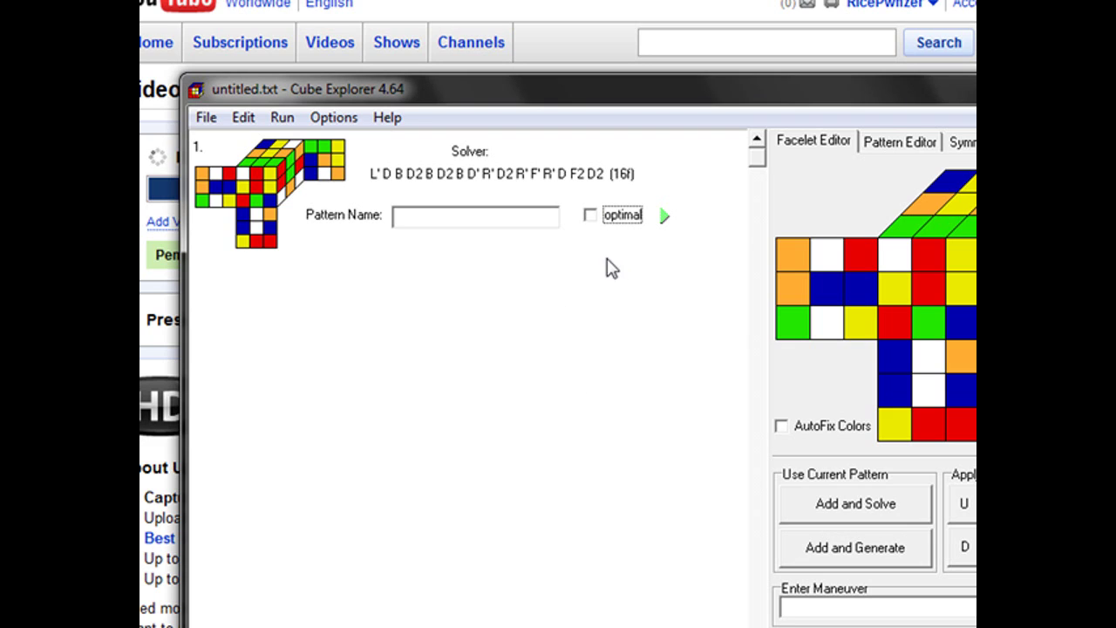
{"action": "left_click", "coordinate": [662, 217]}
{"action": "left_click", "coordinate": [663, 217]}
{"action": "left_click", "coordinate": [632, 186]}
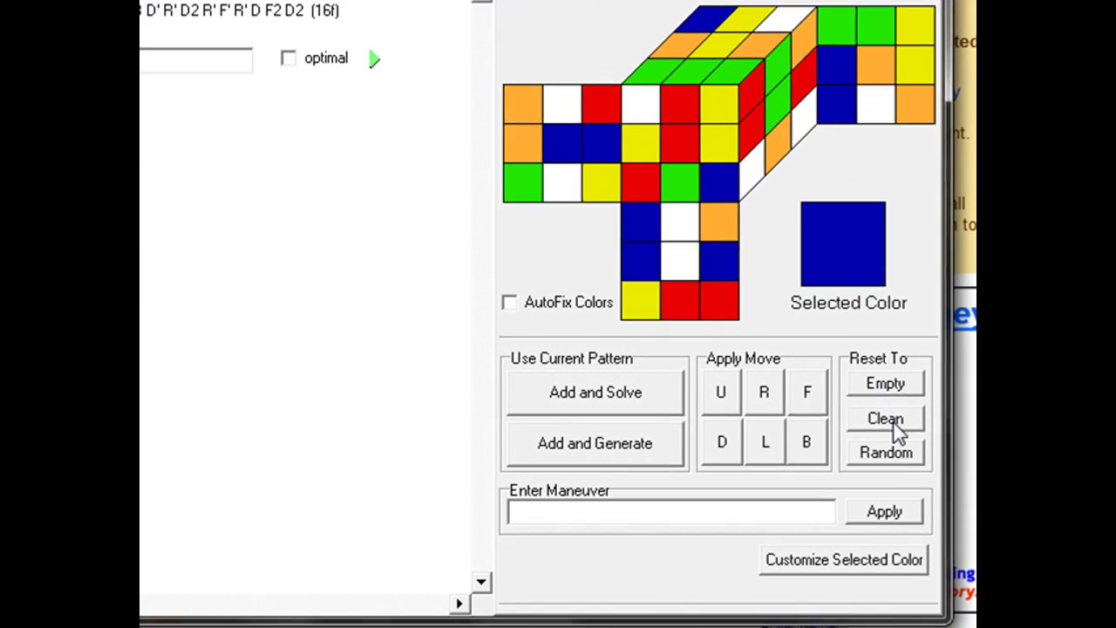
Reset to a solved cube and make the red facelet colour slightly darker.
{"action": "left_click", "coordinate": [886, 419]}
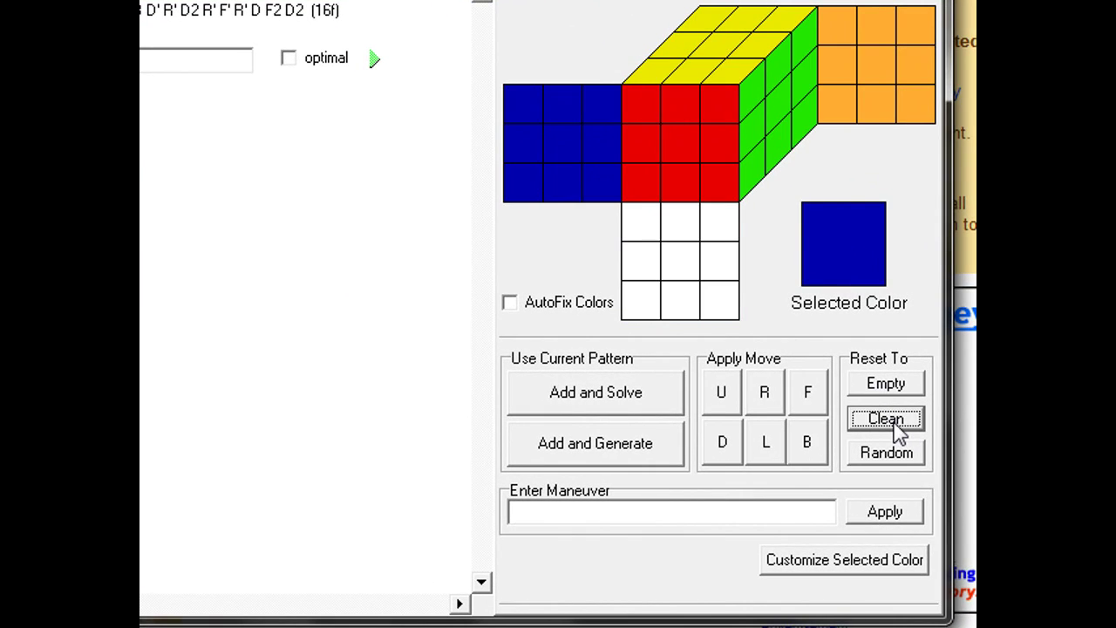
{"action": "left_click", "coordinate": [697, 129]}
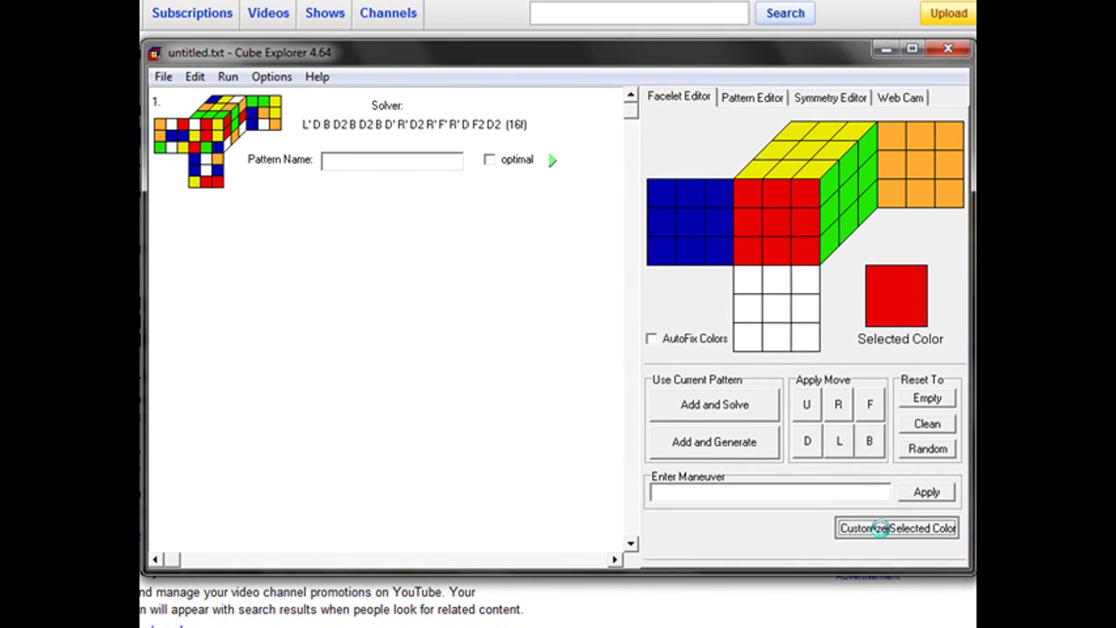
{"action": "left_click", "coordinate": [881, 529]}
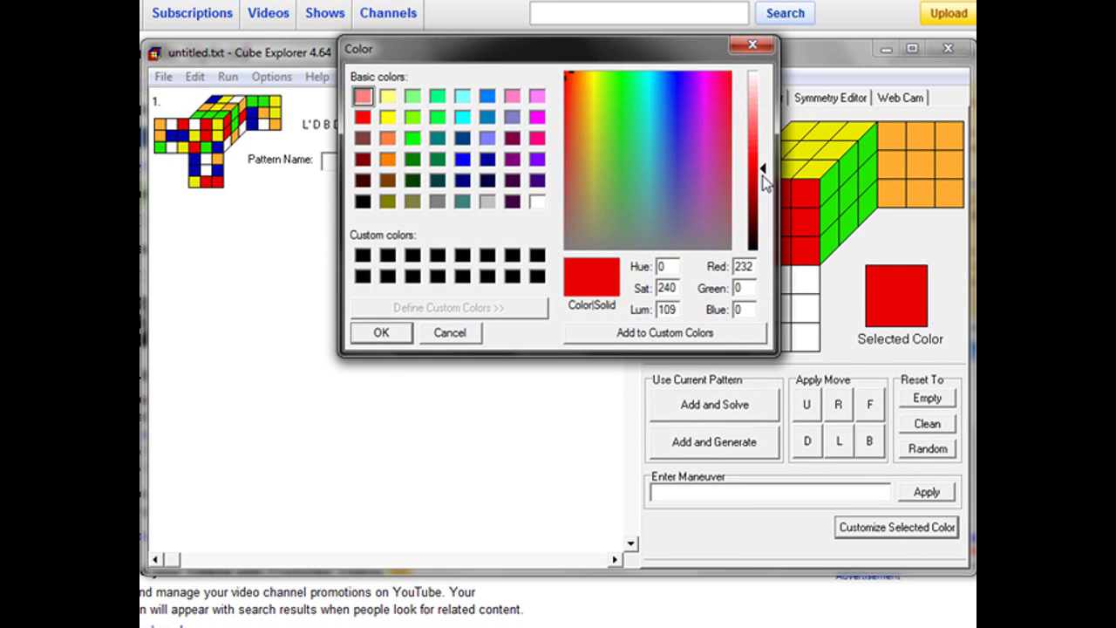
{"action": "left_click_drag", "start_coordinate": [762, 171], "coordinate": [763, 176]}
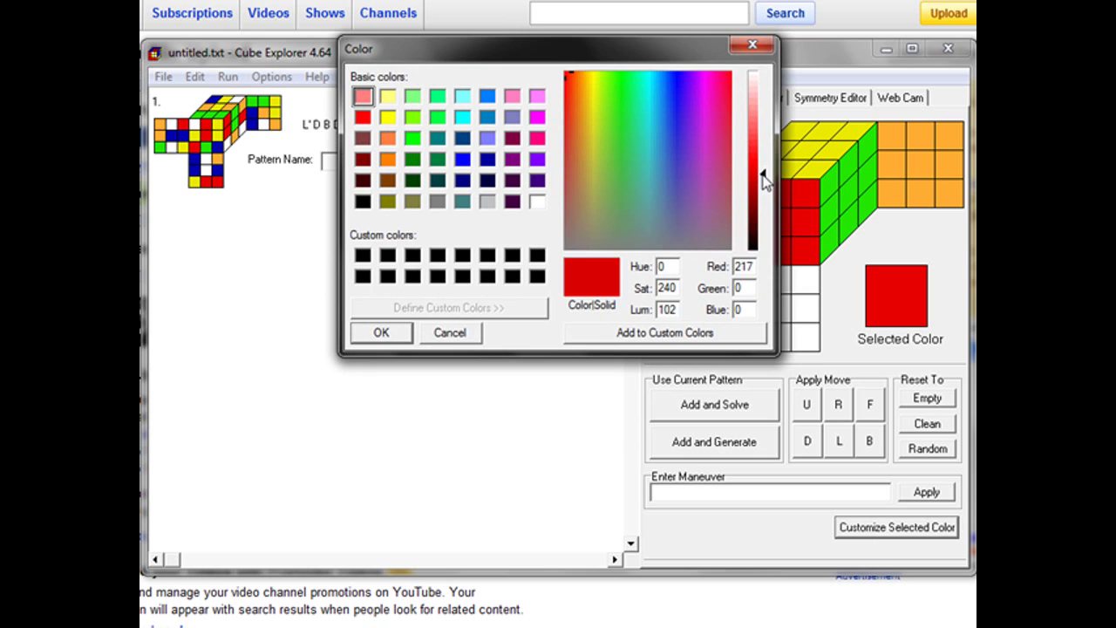
{"action": "left_click", "coordinate": [382, 335]}
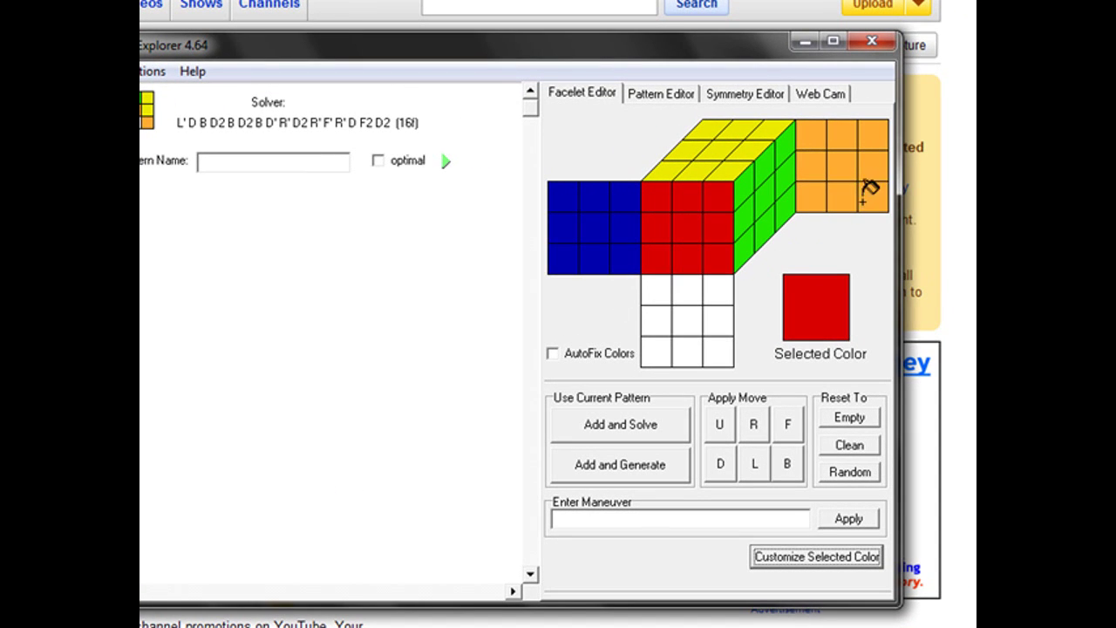
Change the orange facelet colour to a deeper, darker orange.
{"action": "left_click", "coordinate": [856, 166]}
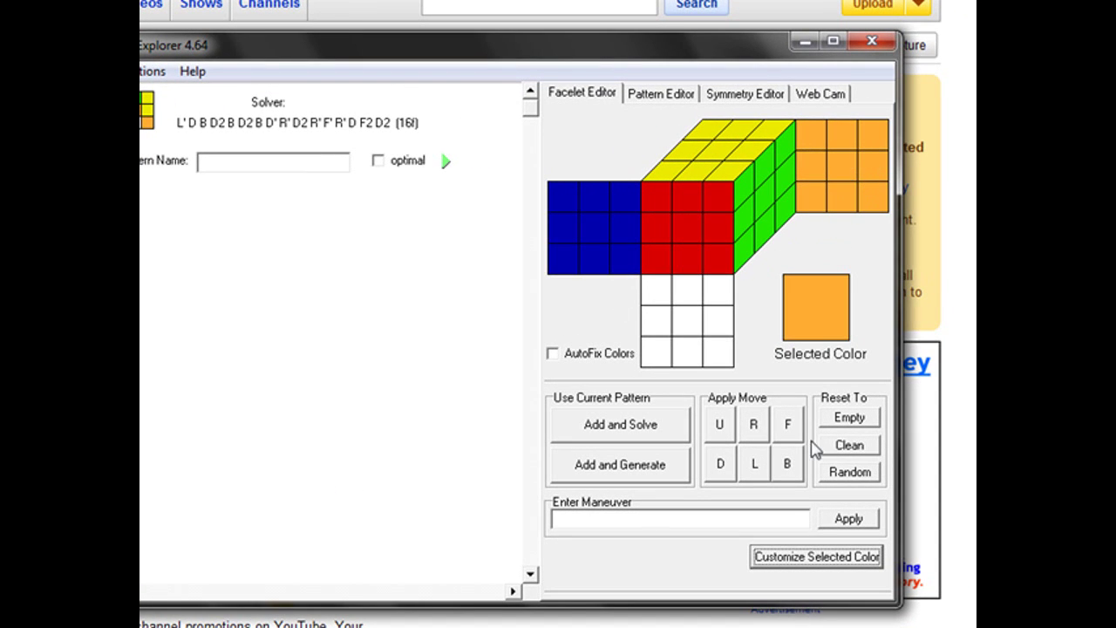
{"action": "left_click", "coordinate": [817, 556]}
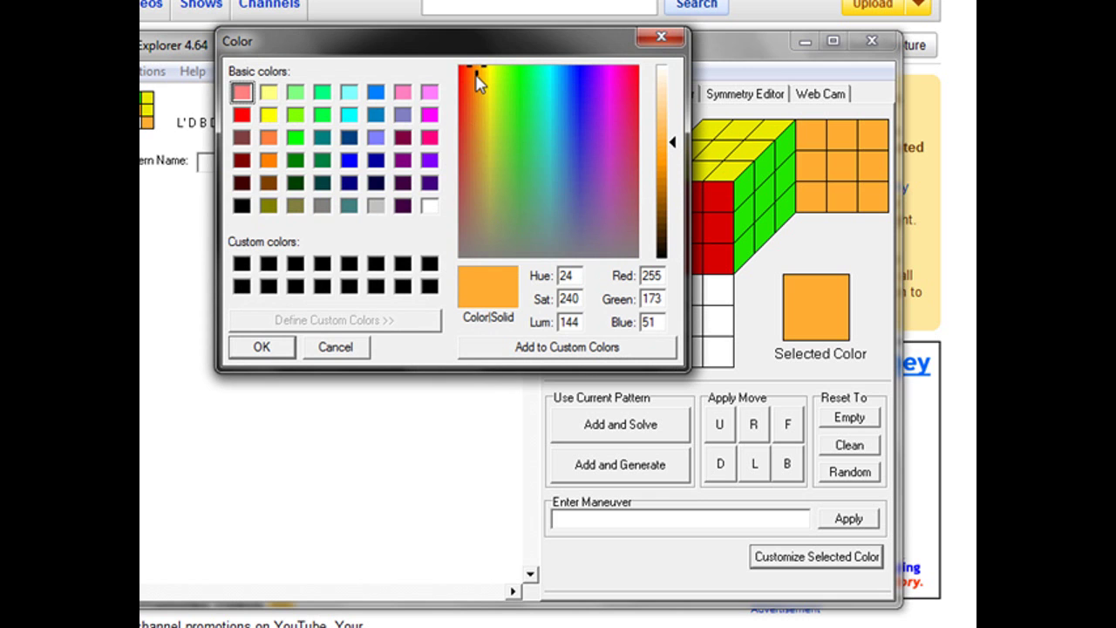
{"action": "left_click_drag", "start_coordinate": [476, 74], "coordinate": [468, 83]}
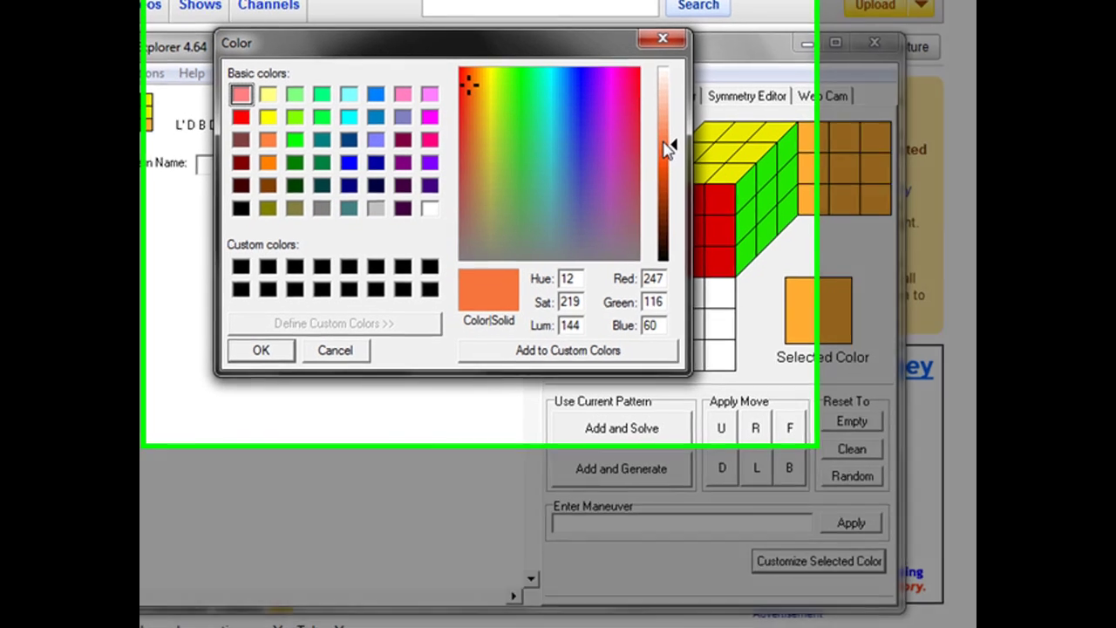
{"action": "left_click_drag", "start_coordinate": [671, 143], "coordinate": [671, 160]}
{"action": "mouse_move", "coordinate": [810, 288]}
{"action": "left_mouse_down"}
{"action": "mouse_move", "coordinate": [808, 306]}
{"action": "mouse_move", "coordinate": [809, 295]}
{"action": "left_mouse_up"}
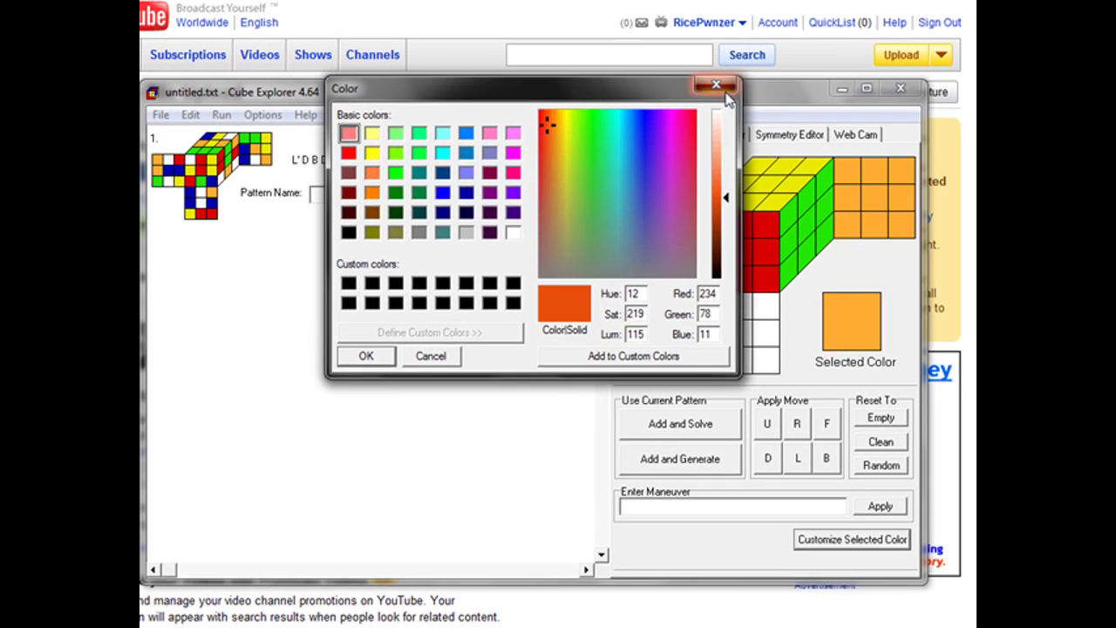
{"action": "left_click", "coordinate": [788, 121]}
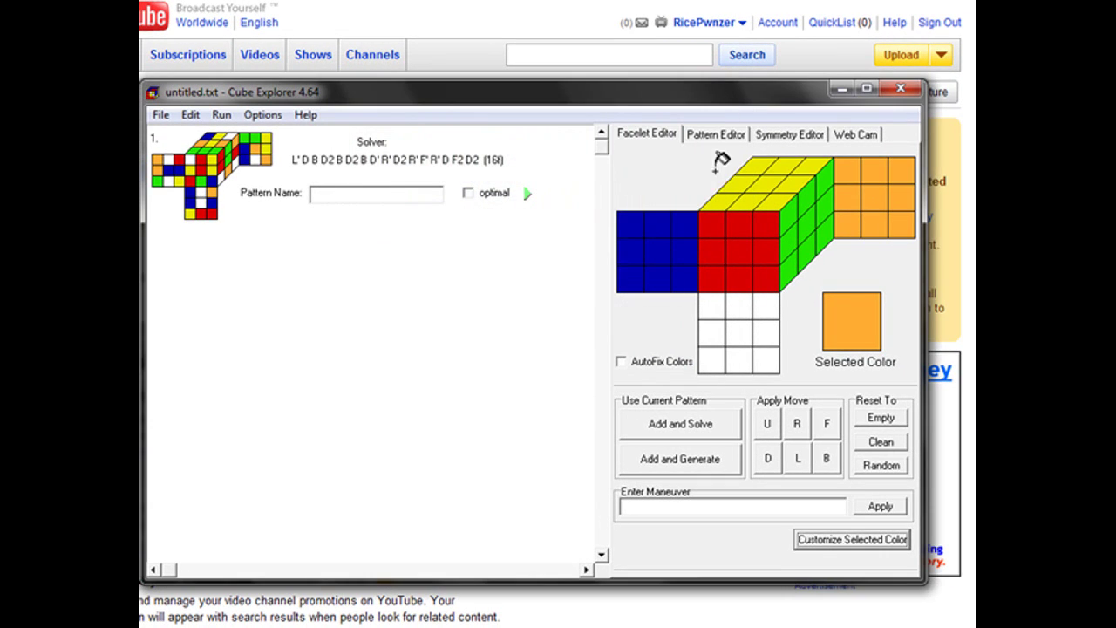
{"action": "left_click", "coordinate": [811, 538]}
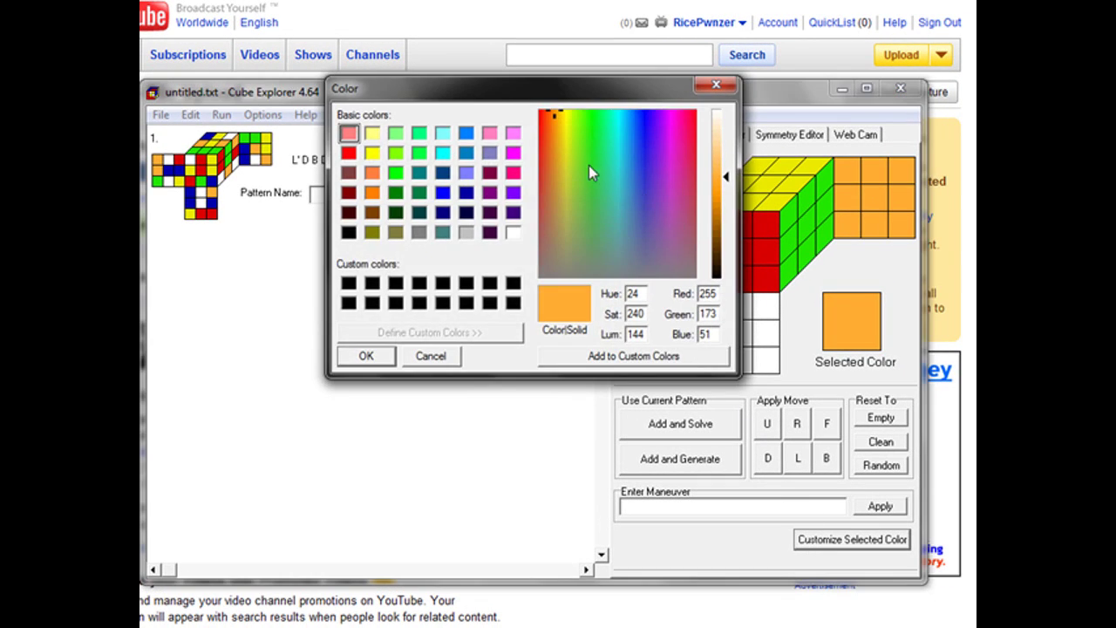
{"action": "mouse_move", "coordinate": [556, 122]}
{"action": "left_mouse_down"}
{"action": "mouse_move", "coordinate": [549, 142]}
{"action": "mouse_move", "coordinate": [552, 128]}
{"action": "left_mouse_up"}
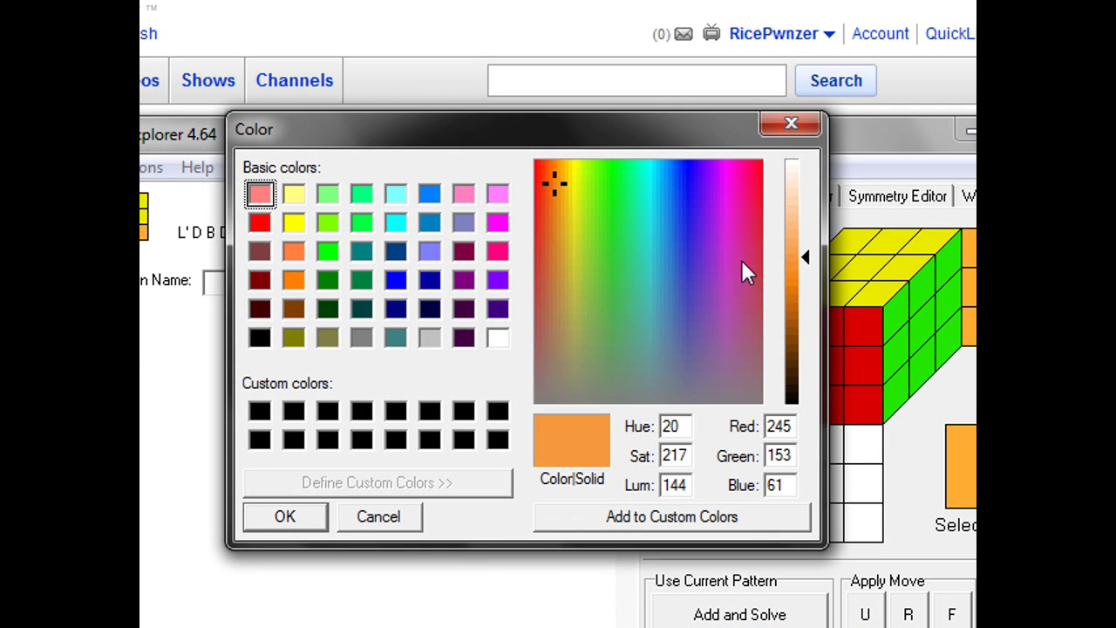
{"action": "left_click_drag", "start_coordinate": [800, 293], "coordinate": [801, 292]}
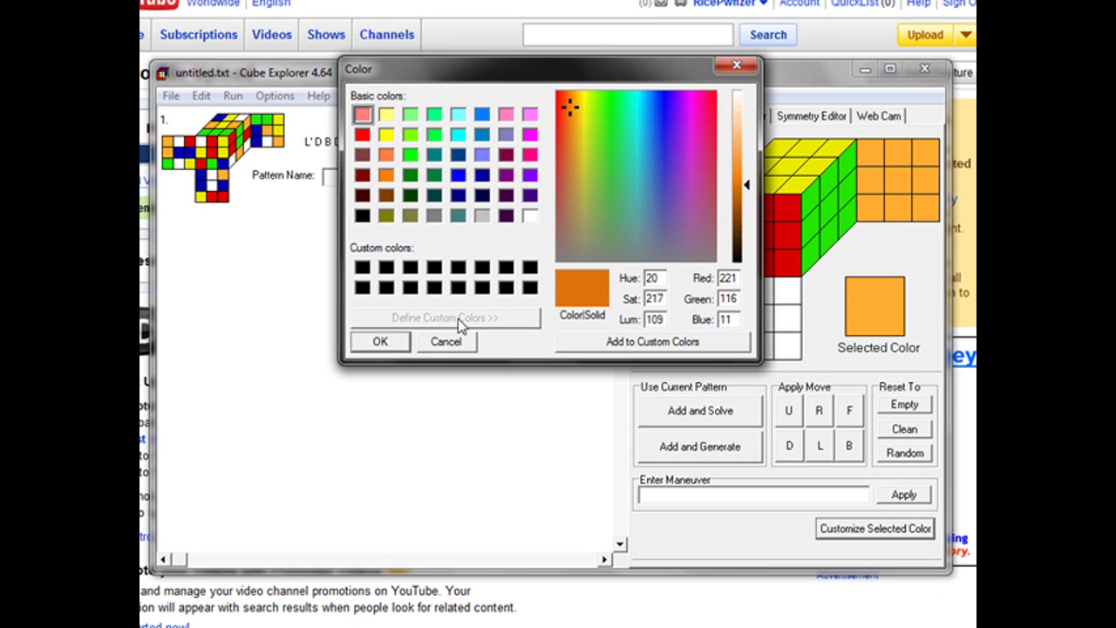
{"action": "left_click", "coordinate": [393, 349]}
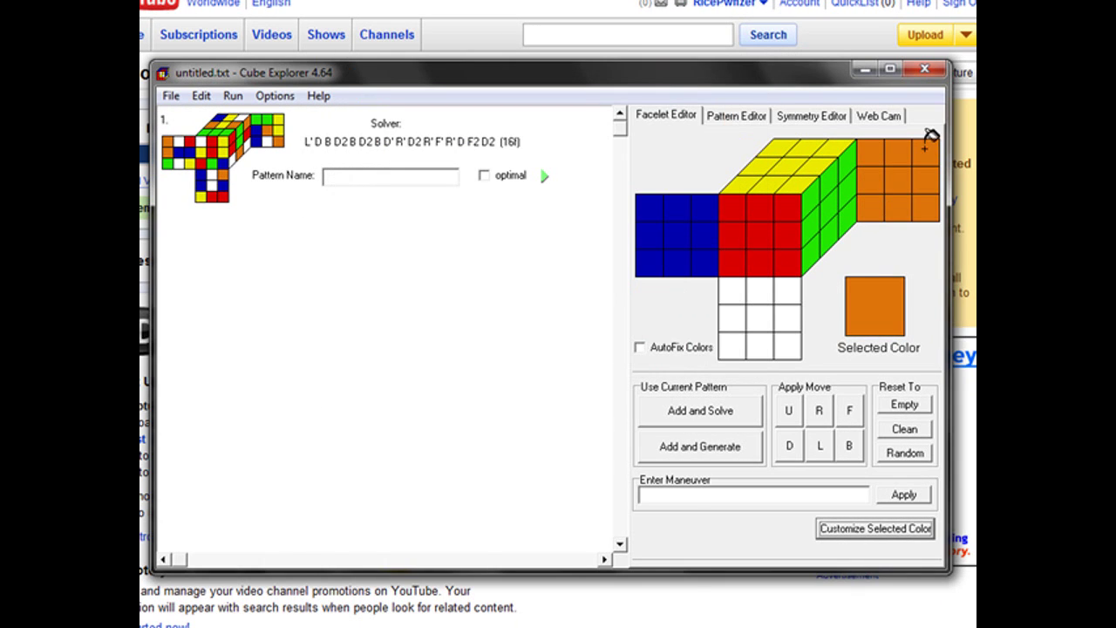
Turn the white facelet colour into dark grey (RGB 44, 44, 44) for the down face.
{"action": "left_click", "coordinate": [755, 312]}
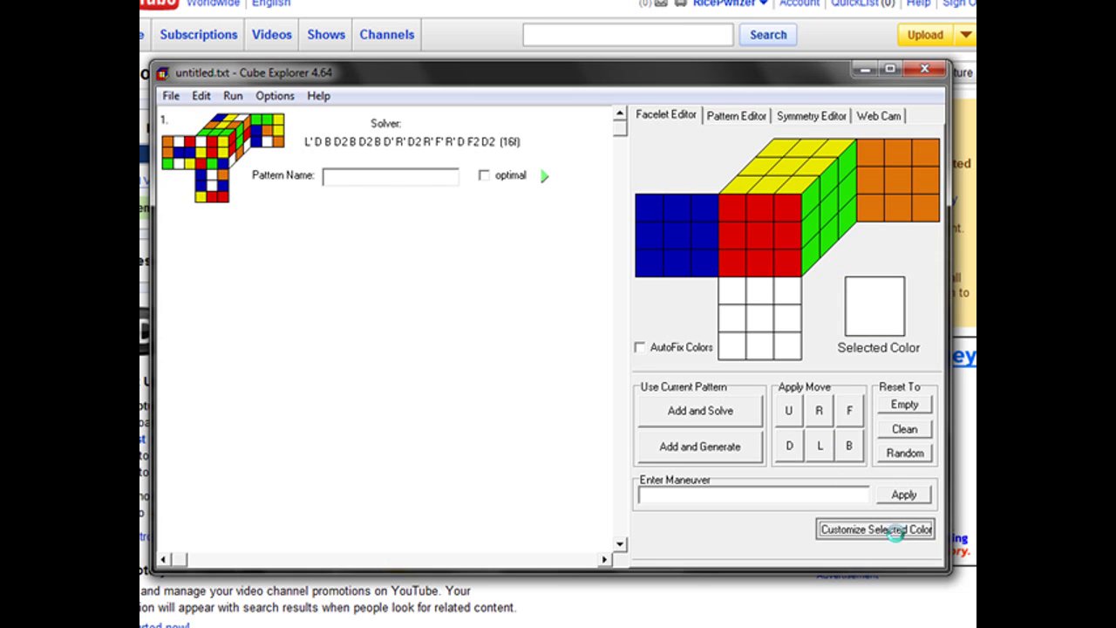
{"action": "left_click", "coordinate": [896, 531]}
{"action": "left_click", "coordinate": [362, 215]}
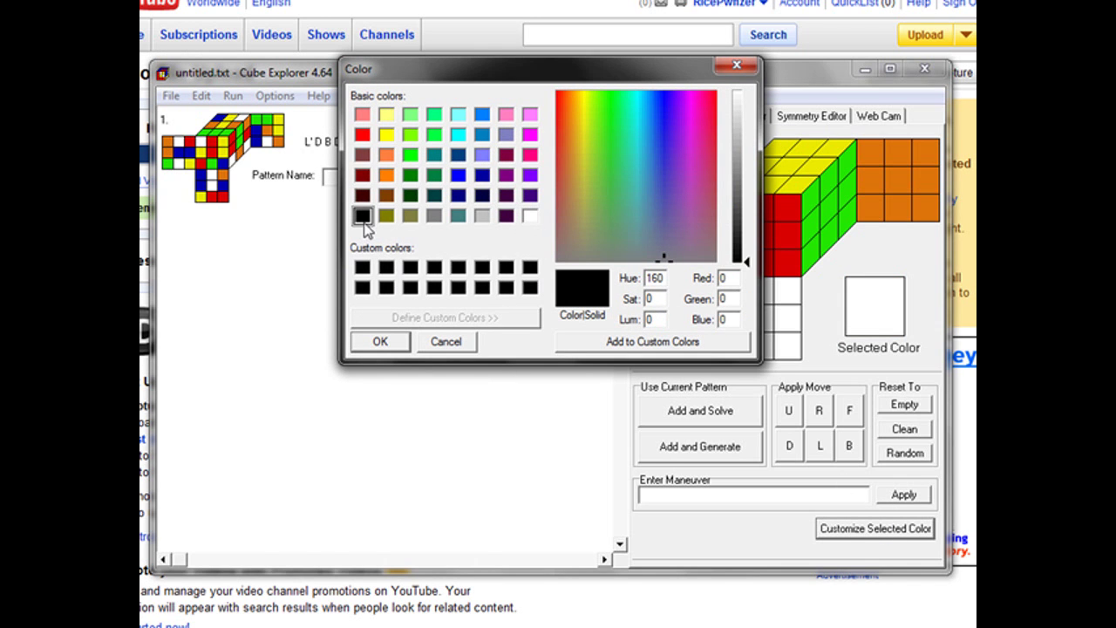
{"action": "left_click", "coordinate": [377, 344]}
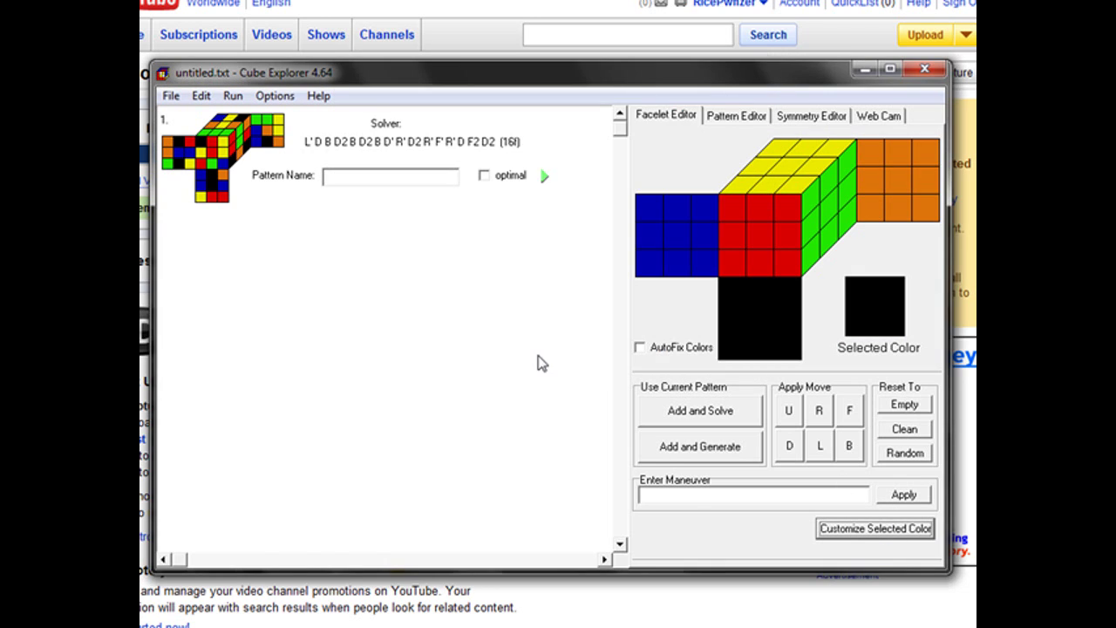
{"action": "left_click", "coordinate": [837, 538]}
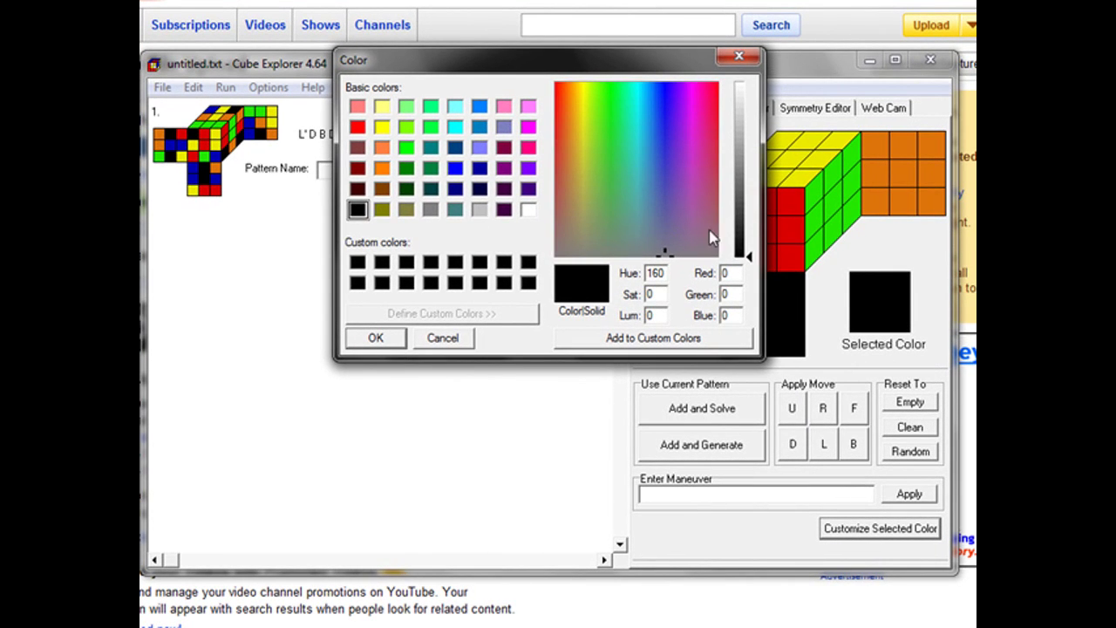
{"action": "left_click_drag", "start_coordinate": [748, 260], "coordinate": [749, 232]}
{"action": "left_click", "coordinate": [391, 340]}
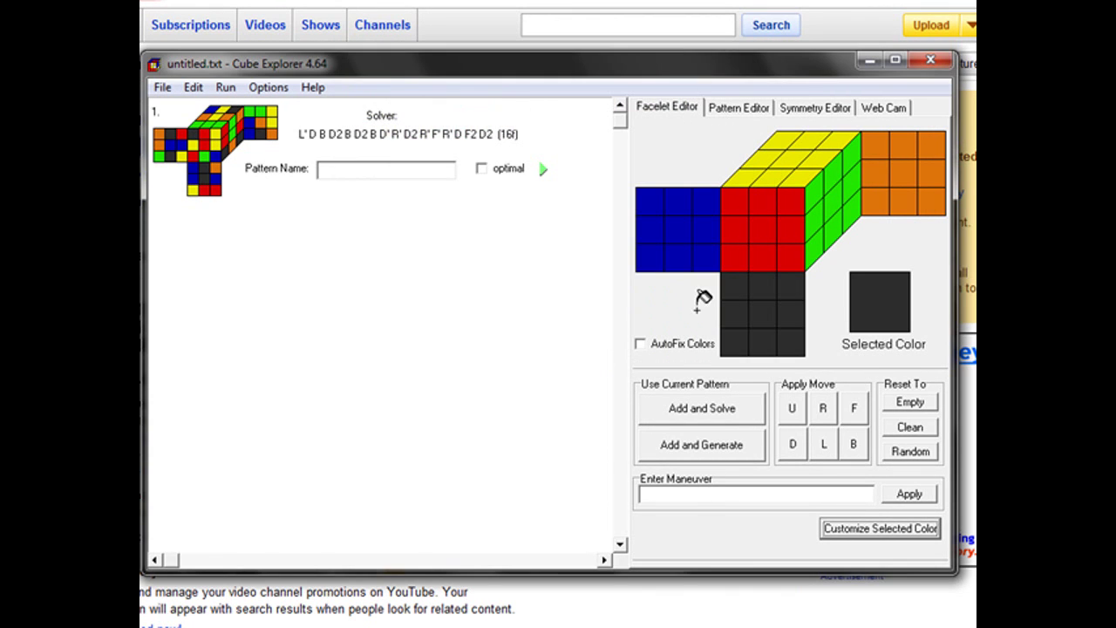